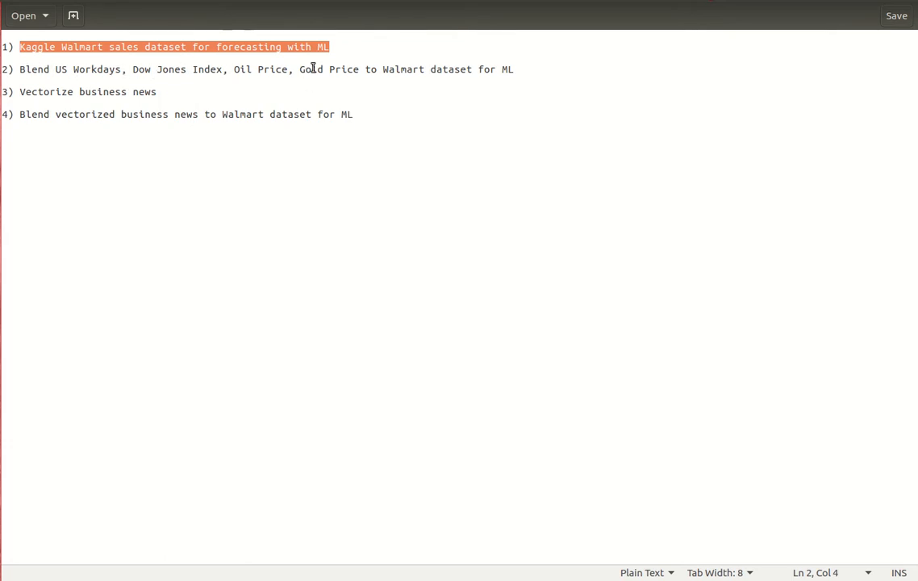
Inspect the timestamp and Weekly_Sales columns of the Walmart_timestamp spreadsheet
{"action": "left_click", "coordinate": [170, 91]}
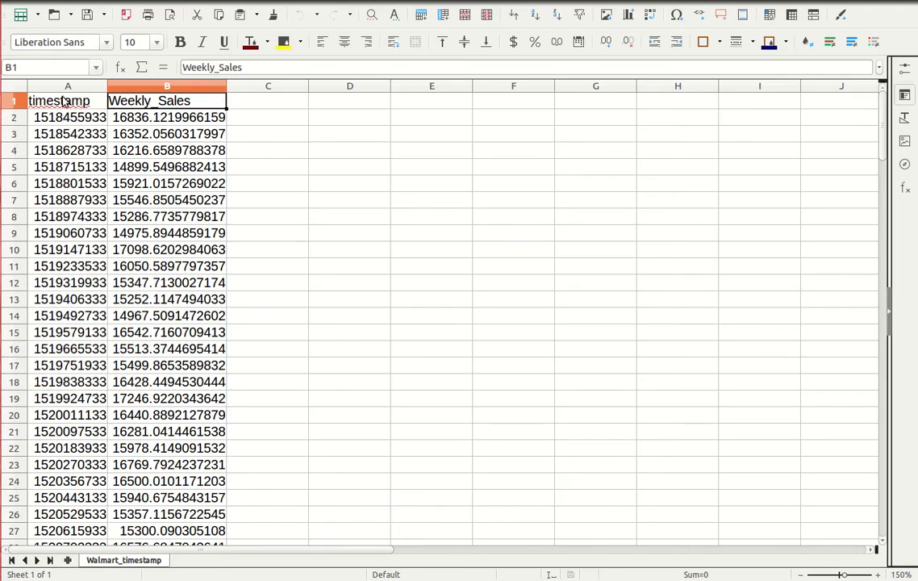
{"action": "left_click", "coordinate": [71, 99]}
{"action": "left_click", "coordinate": [149, 101]}
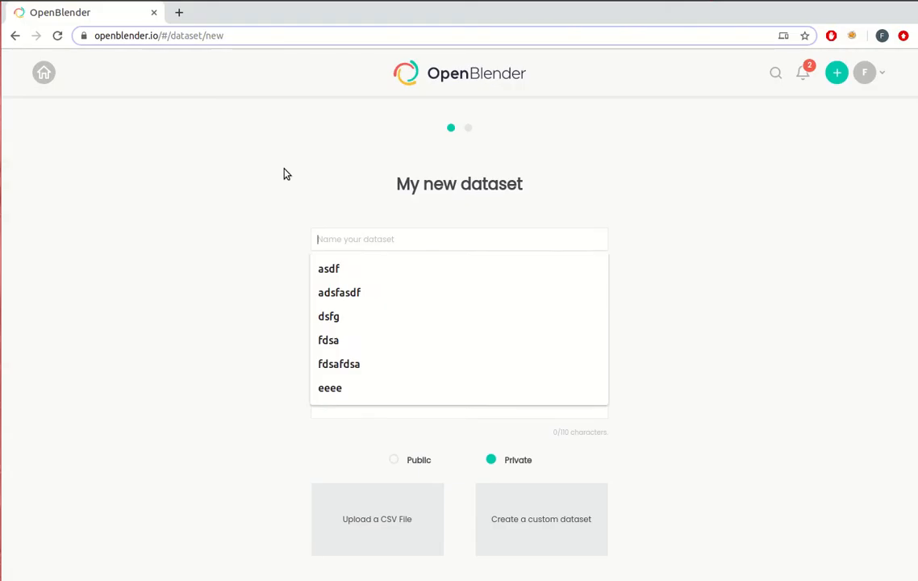
Switch to OpenBlender in the browser, name the new dataset walmart and add the tag walmart
{"action": "type", "text": "walmart"}
{"action": "key", "text": "Tab"}
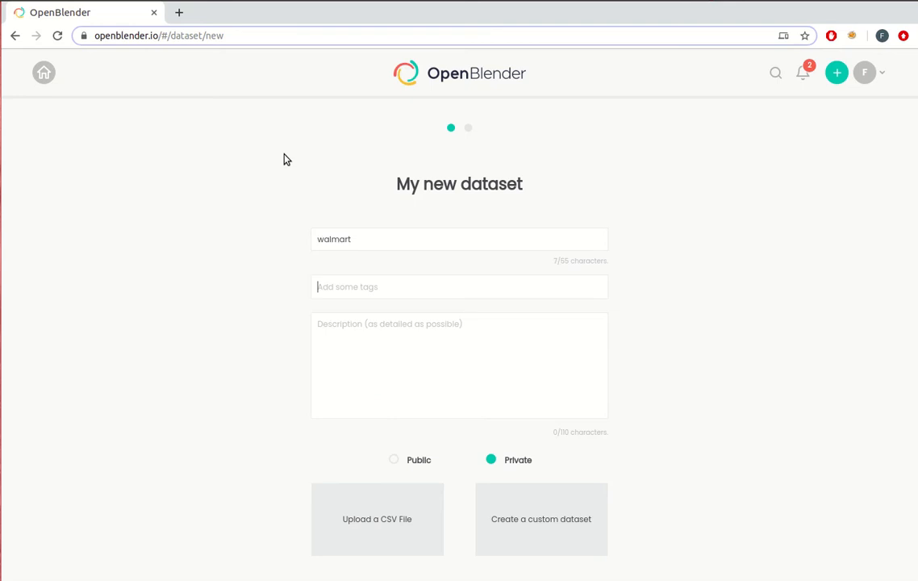
{"action": "type", "text": "walmart"}
{"action": "key", "text": "Return"}
Upload Walmart_timestamp.csv as the dataset's data and save the dataset with its profiled features
{"action": "left_click", "coordinate": [400, 522]}
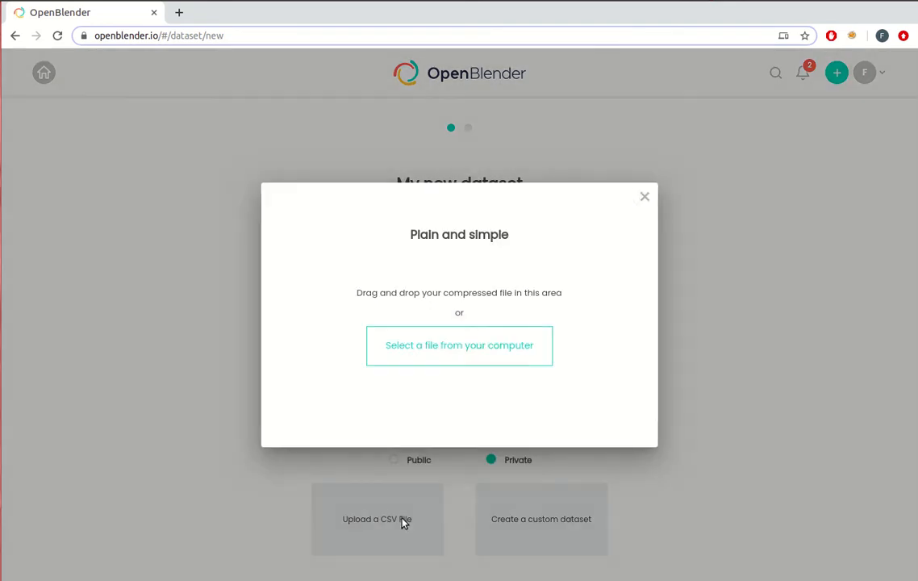
{"action": "left_click", "coordinate": [478, 346]}
{"action": "scroll", "coordinate": [479, 346], "scroll_direction": "down", "scroll_amount": 10}
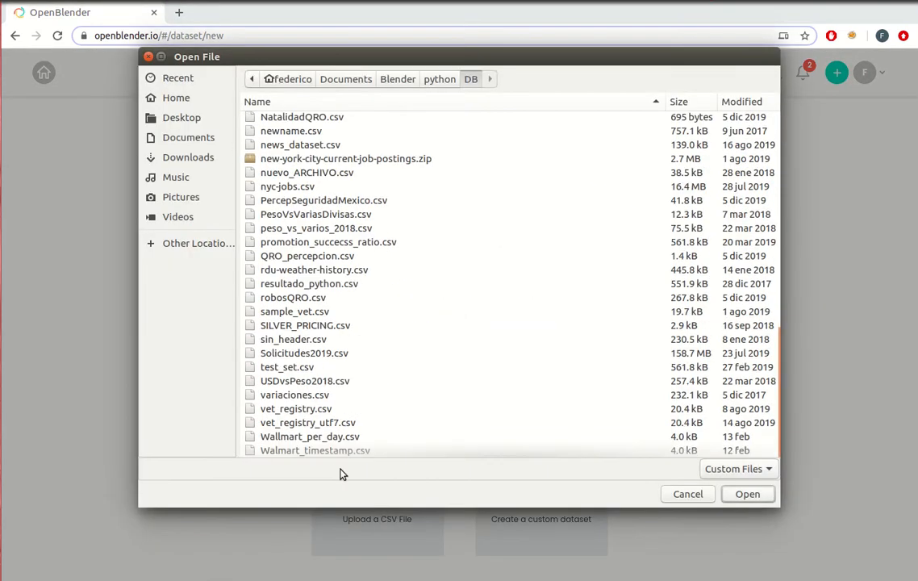
{"action": "double_click", "coordinate": [303, 451]}
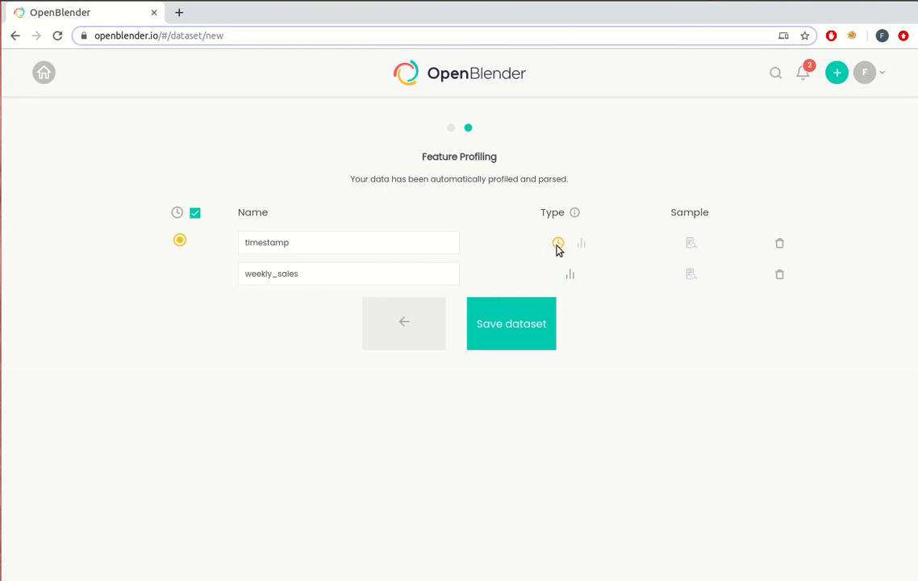
{"action": "left_click", "coordinate": [509, 332]}
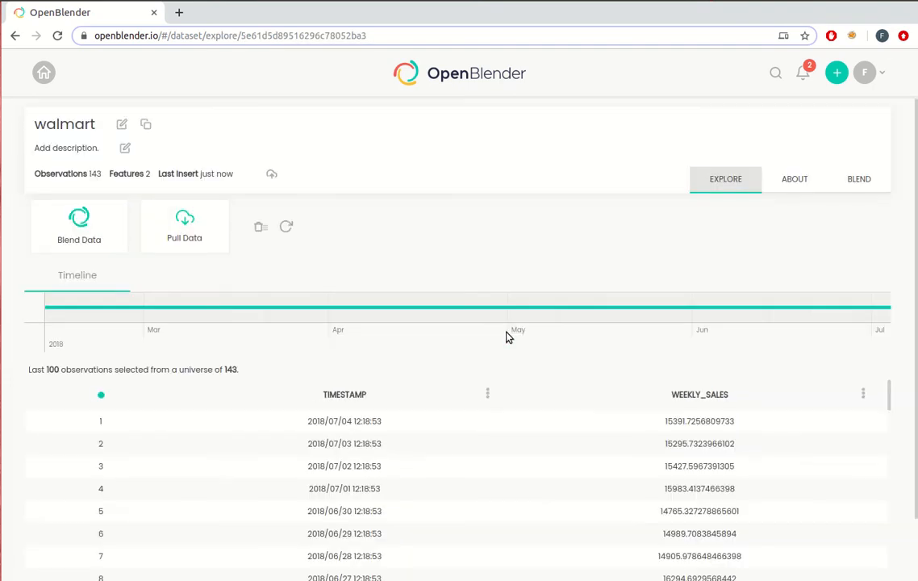
Look through the timestamp and weekly_sales observations of the walmart dataset
{"action": "scroll", "coordinate": [809, 455], "scroll_direction": "down", "scroll_amount": 2}
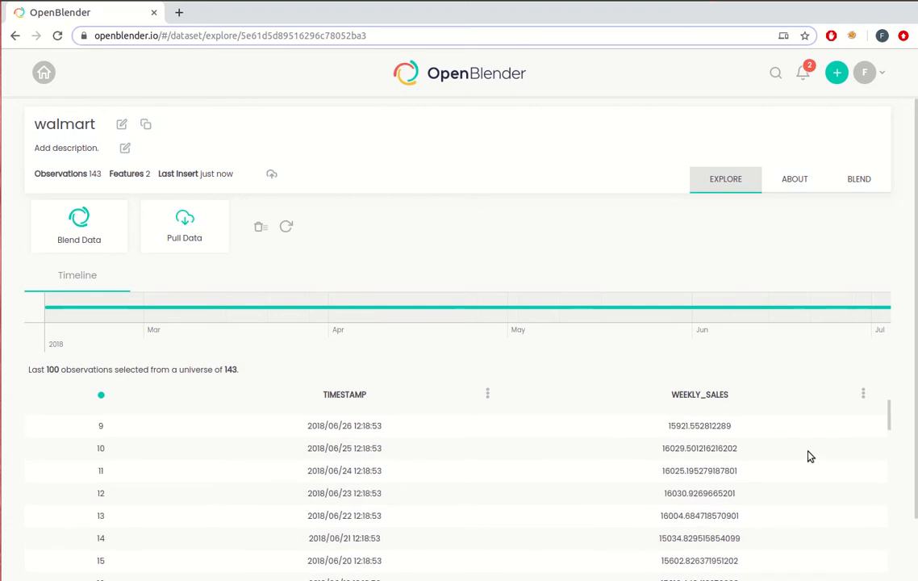
{"action": "scroll", "coordinate": [810, 454], "scroll_direction": "up", "scroll_amount": 2}
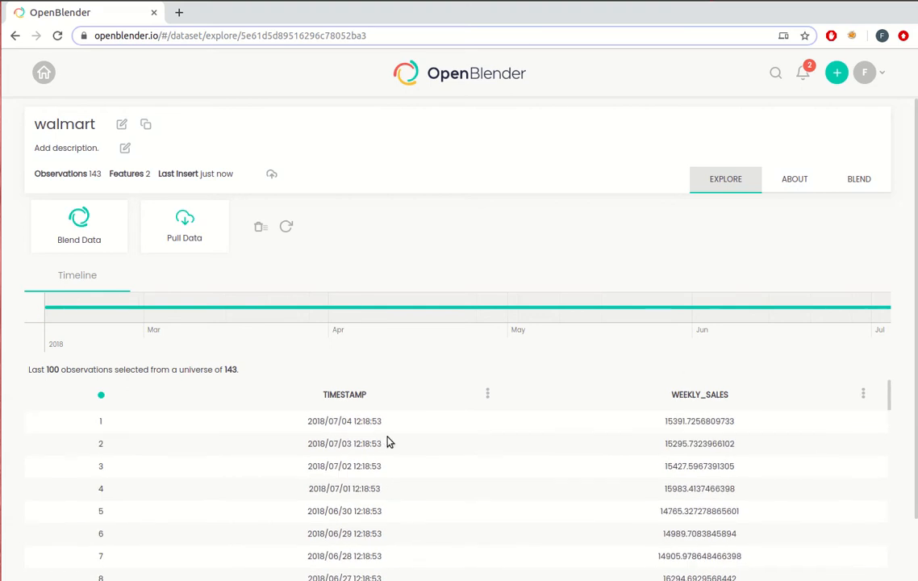
{"action": "scroll", "coordinate": [754, 456], "scroll_direction": "down", "scroll_amount": 2}
{"action": "scroll", "coordinate": [754, 457], "scroll_direction": "up", "scroll_amount": 2}
Start blending data onto the walmart dataset, with the anchor key set to a Time Interval of 12 hours
{"action": "left_click", "coordinate": [84, 233]}
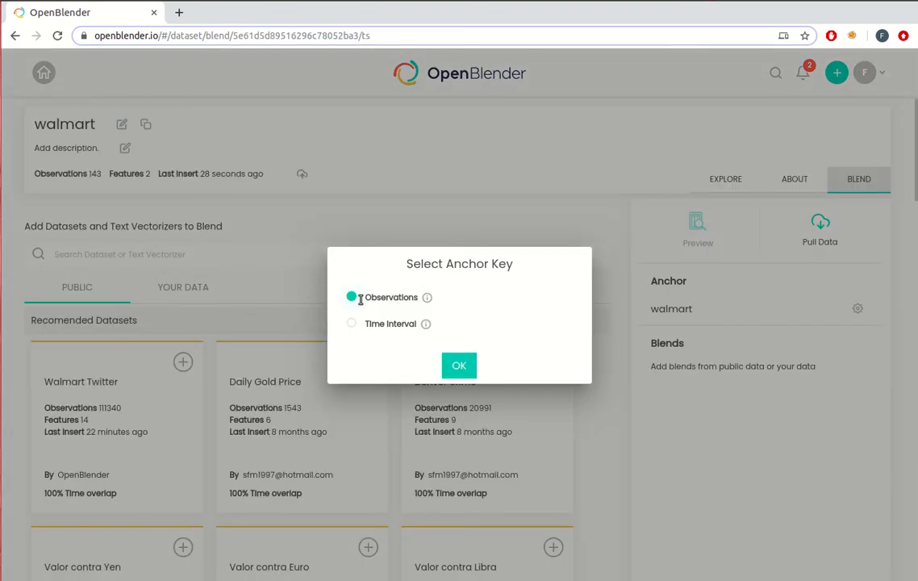
{"action": "mouse_move", "coordinate": [428, 300]}
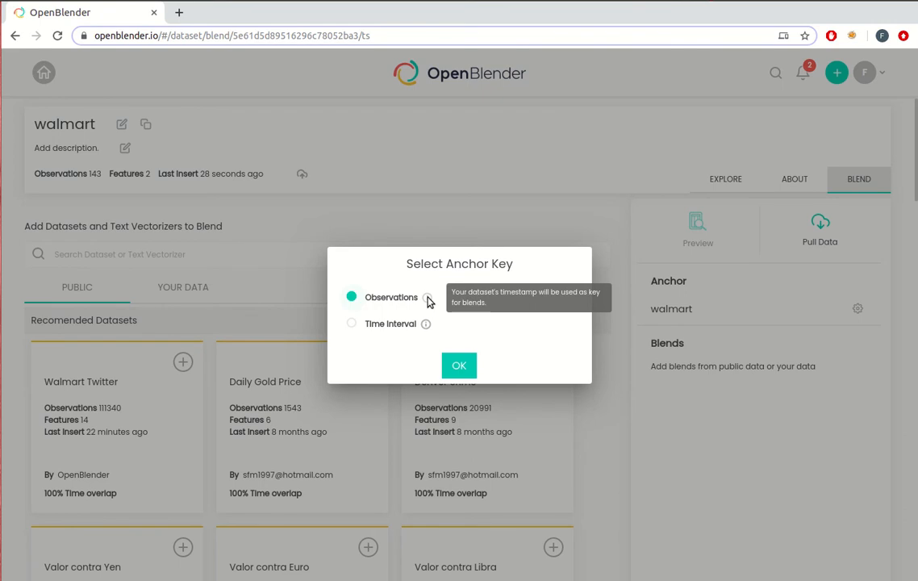
{"action": "left_click", "coordinate": [379, 324]}
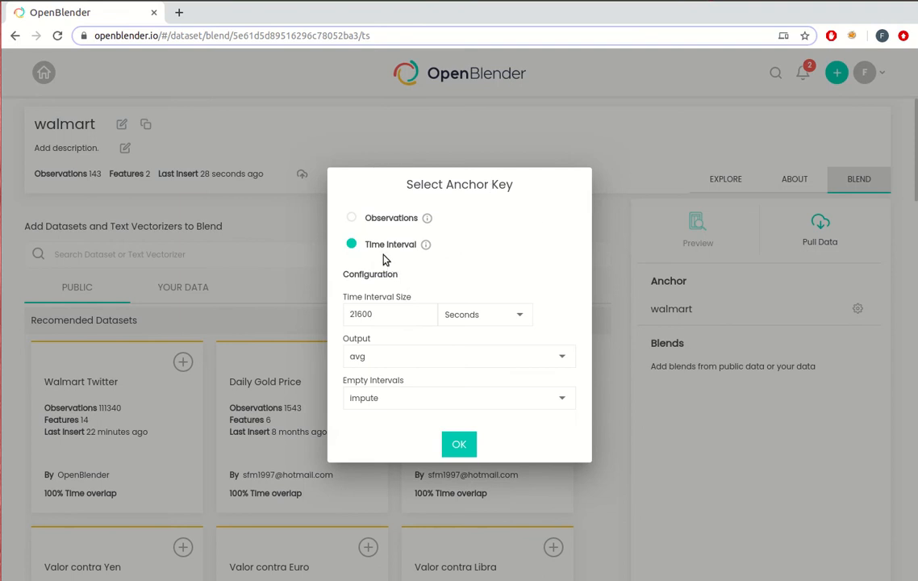
{"action": "double_click", "coordinate": [379, 314]}
{"action": "type", "text": "62"}
{"action": "left_click", "coordinate": [493, 315]}
{"action": "left_click", "coordinate": [471, 268]}
{"action": "left_click", "coordinate": [460, 449]}
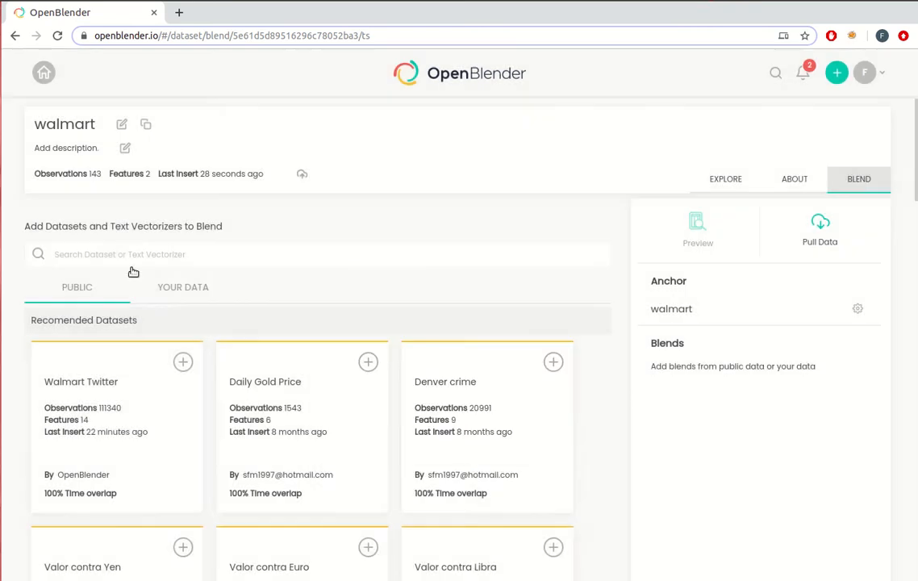
Search the public datasets for "us work days" and add US Federal work days to the blends with the default parameters
{"action": "left_click", "coordinate": [119, 256]}
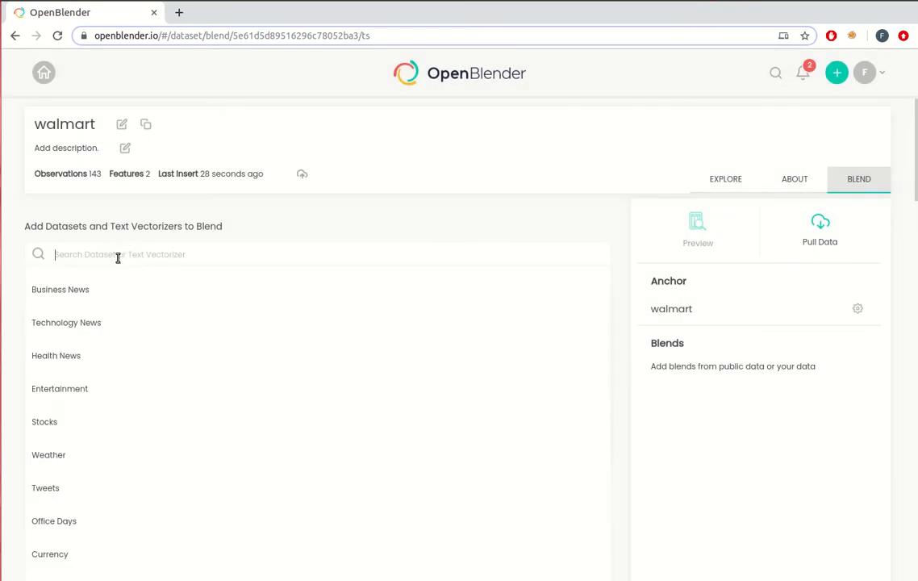
{"action": "type", "text": "us work days"}
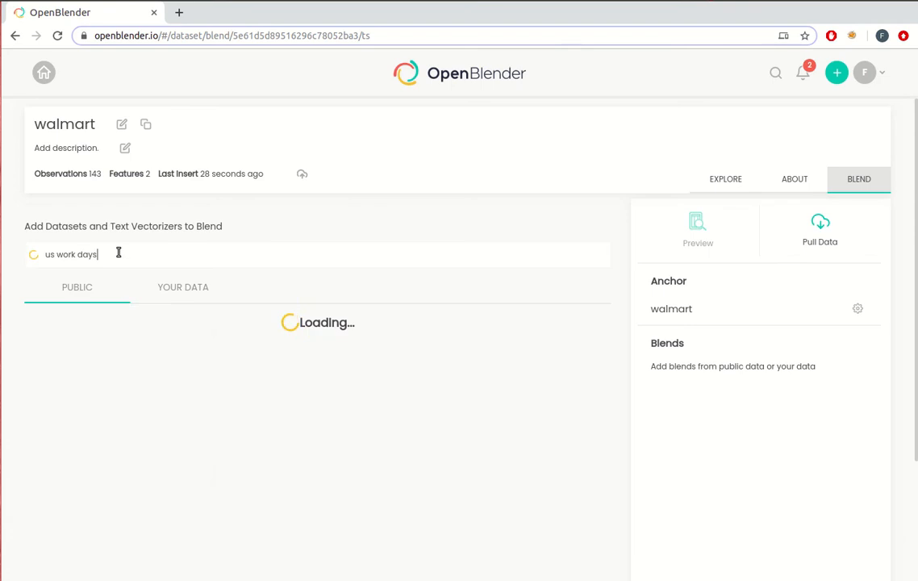
{"action": "left_click", "coordinate": [183, 331]}
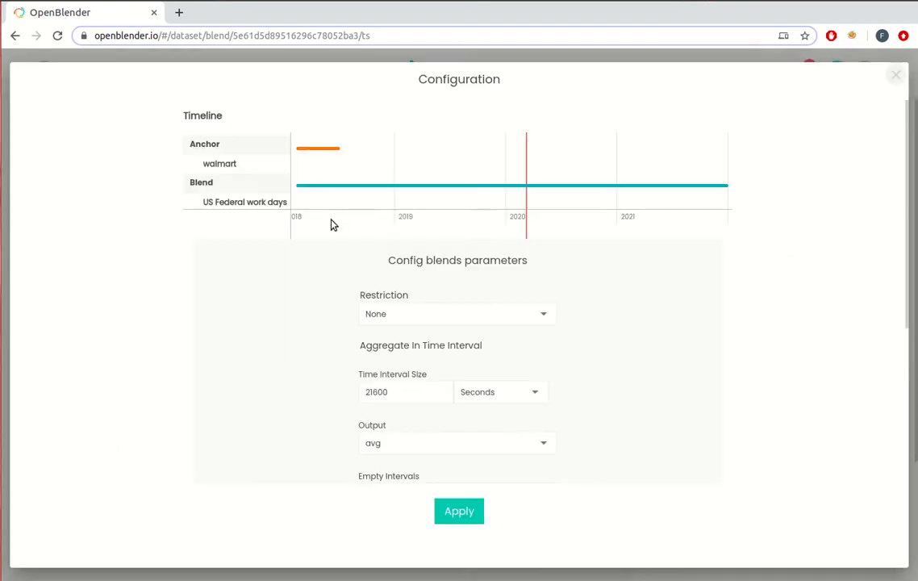
{"action": "left_click", "coordinate": [446, 508]}
Preview the blended observations and check the US Federal work days columns, closing the preview when done
{"action": "left_click", "coordinate": [699, 234]}
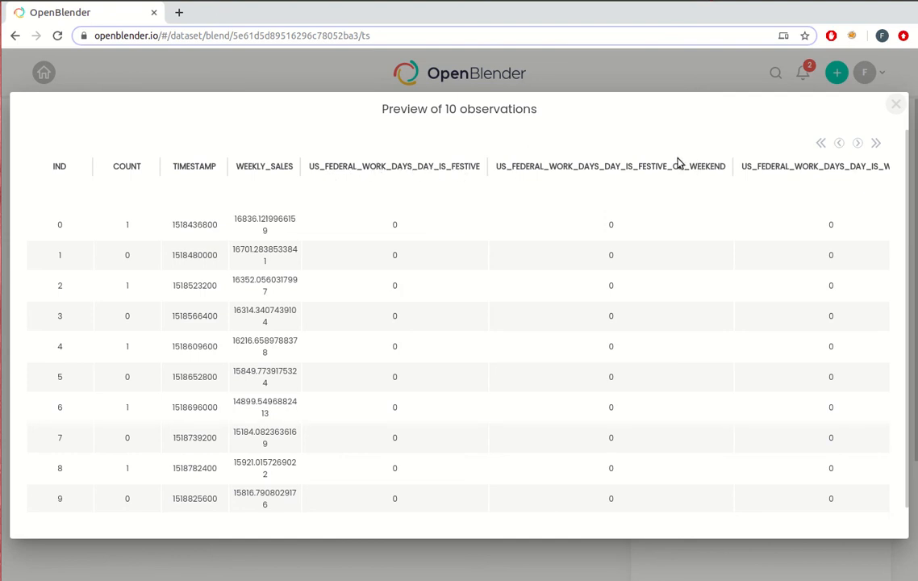
{"action": "left_click", "coordinate": [858, 145]}
{"action": "left_click", "coordinate": [859, 144]}
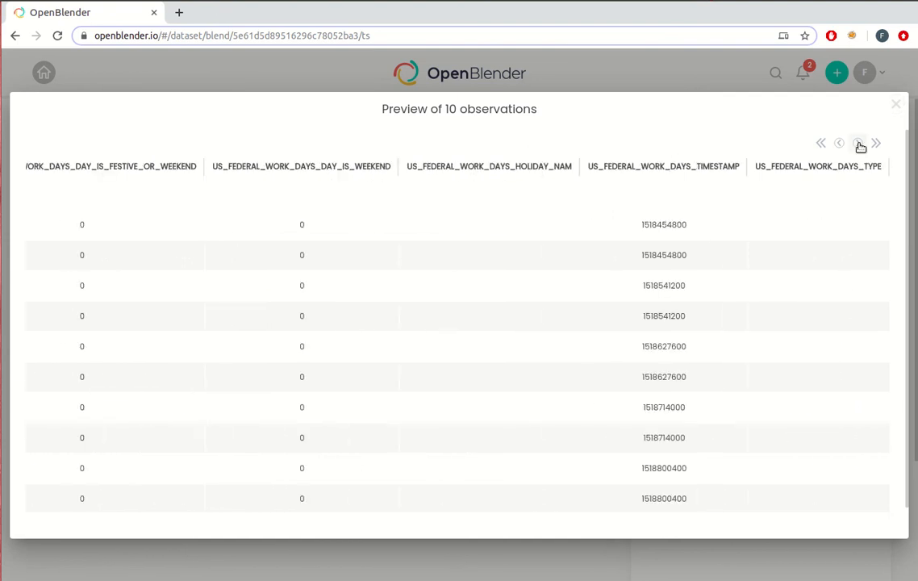
{"action": "left_click", "coordinate": [898, 105]}
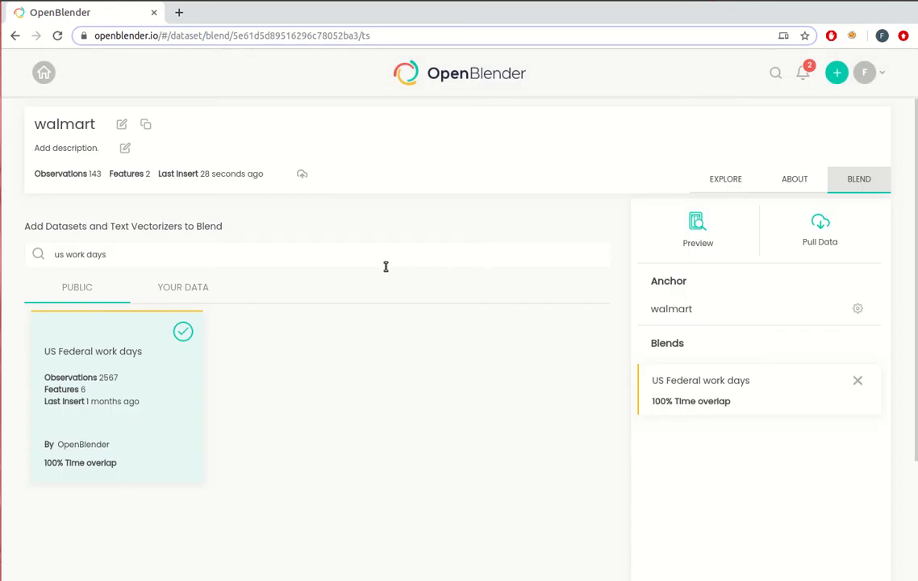
Search the public datasets for "dow jones" and add DowJones to the blends with the default parameters
{"action": "left_click_drag", "start_coordinate": [109, 256], "coordinate": [13, 259]}
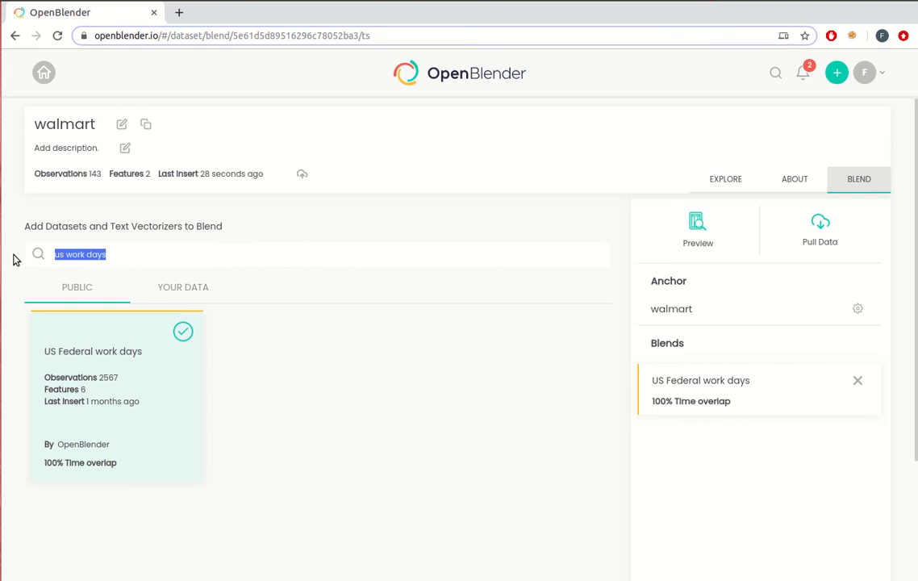
{"action": "key", "text": "BackSpace"}
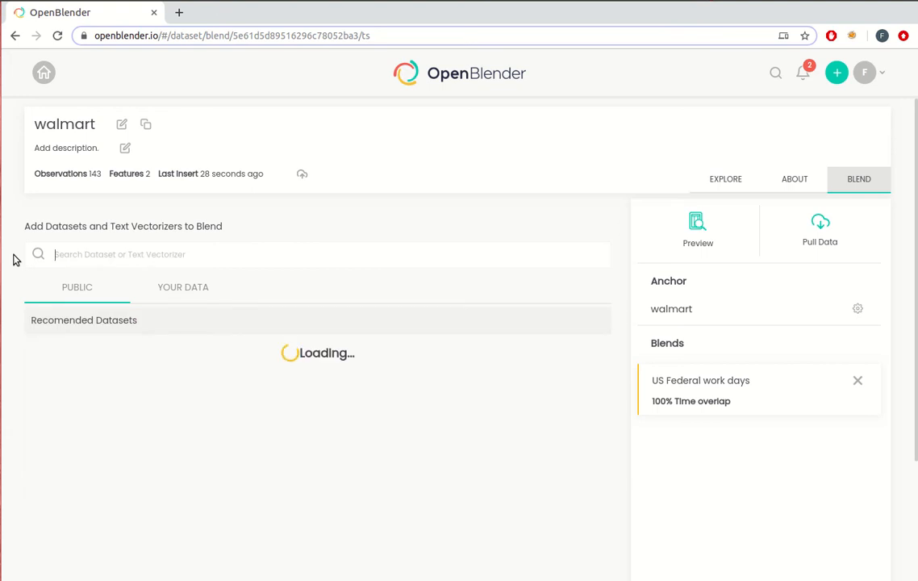
{"action": "type", "text": "dow jones"}
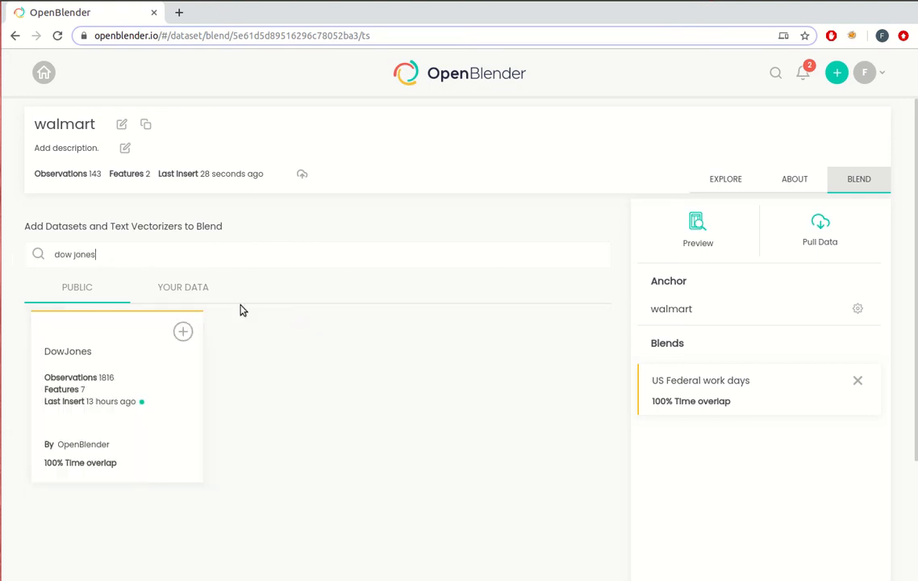
{"action": "left_click", "coordinate": [188, 333]}
{"action": "left_click", "coordinate": [458, 511]}
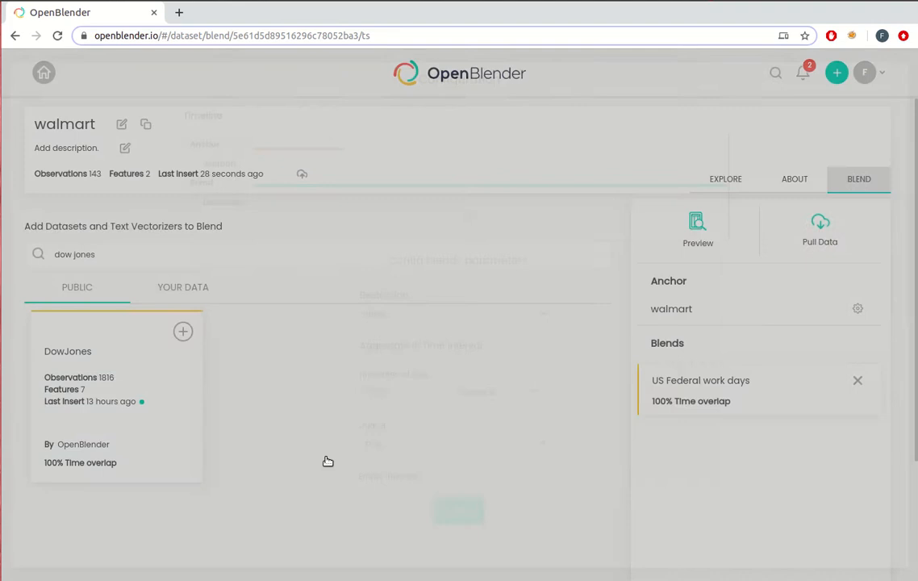
Search the public datasets for "oil price" and add Crude Oil Price to the blends with the default parameters
{"action": "left_click", "coordinate": [132, 261]}
{"action": "key", "text": "ctrl+a"}
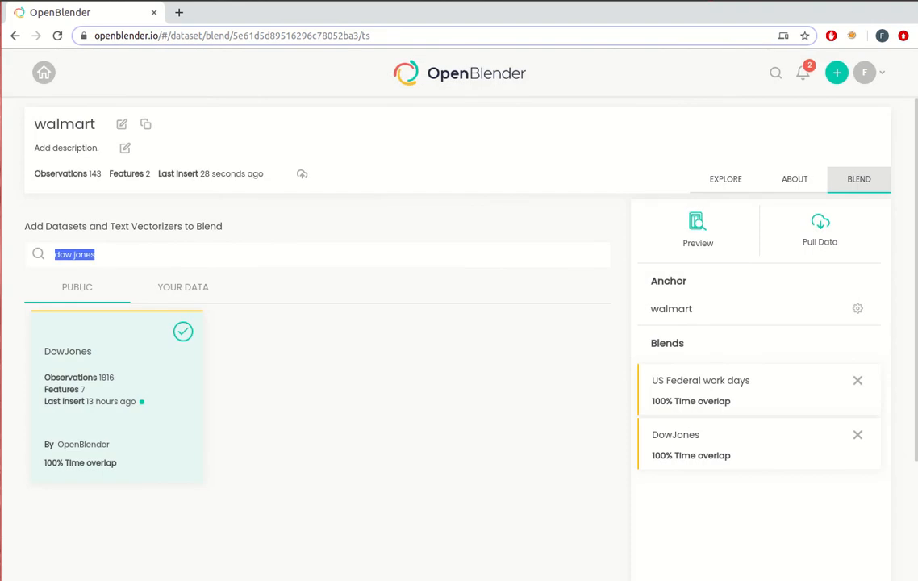
{"action": "key", "text": "BackSpace"}
{"action": "type", "text": "oil price"}
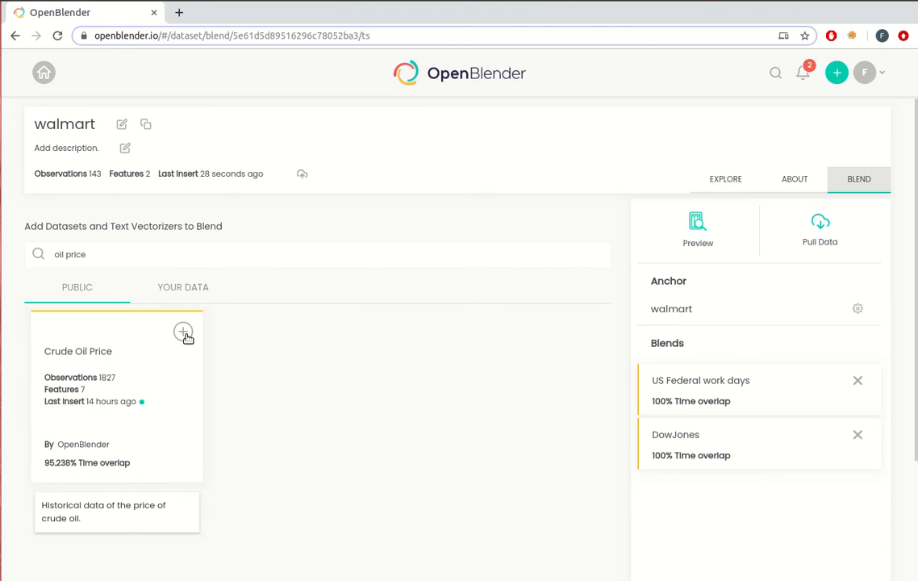
{"action": "left_click", "coordinate": [184, 330]}
{"action": "left_click", "coordinate": [459, 510]}
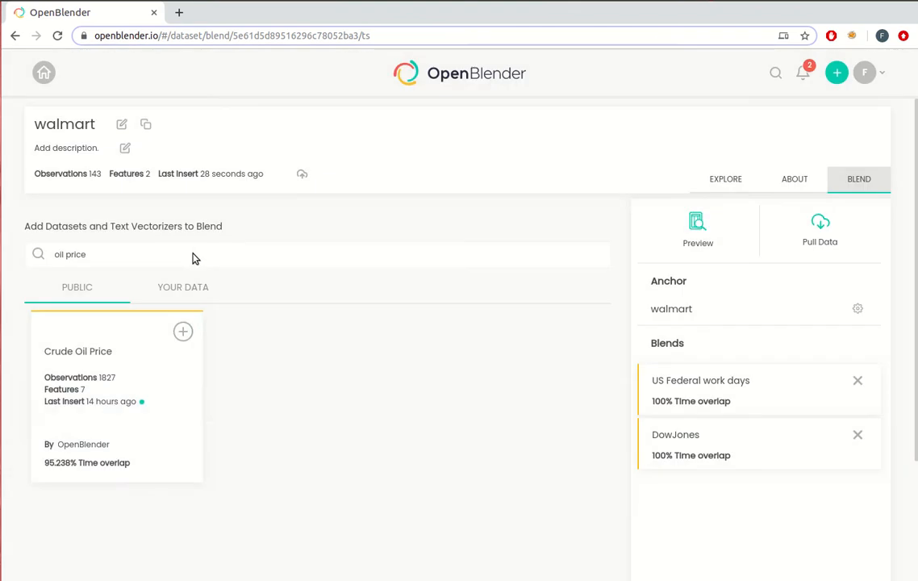
Search the public datasets for "gold price" and add Daily Gold Price to the blends with the default parameters
{"action": "left_click_drag", "start_coordinate": [32, 255], "coordinate": [87, 254]}
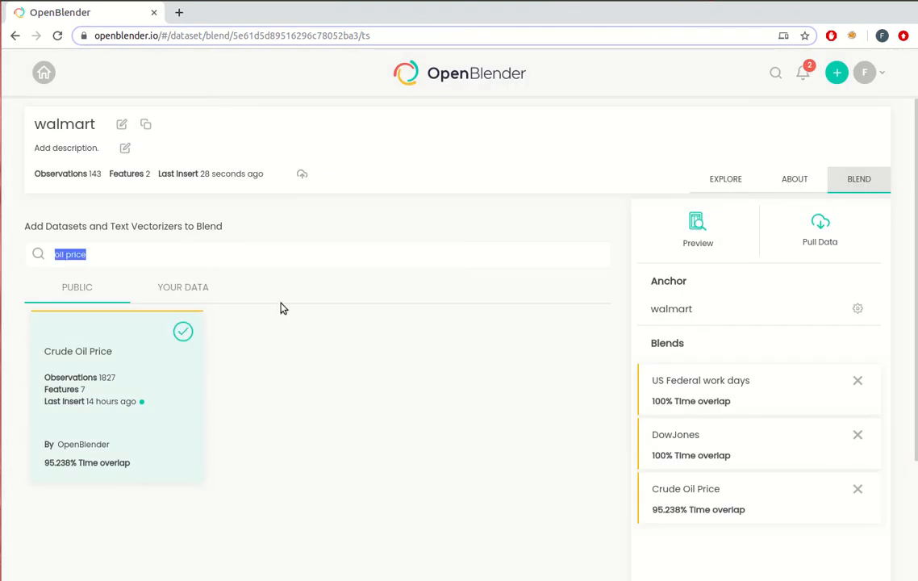
{"action": "type", "text": "gold price"}
{"action": "left_click", "coordinate": [182, 331]}
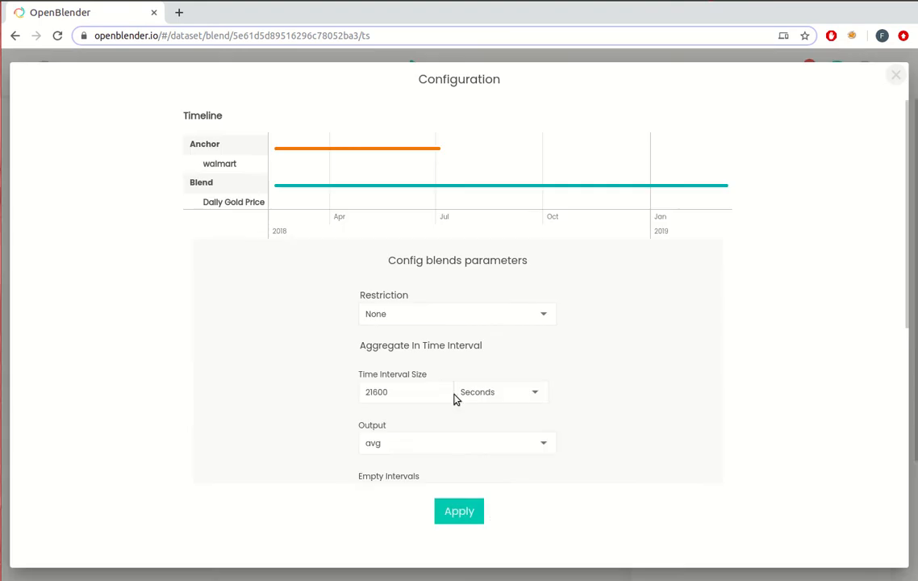
{"action": "left_click", "coordinate": [479, 509]}
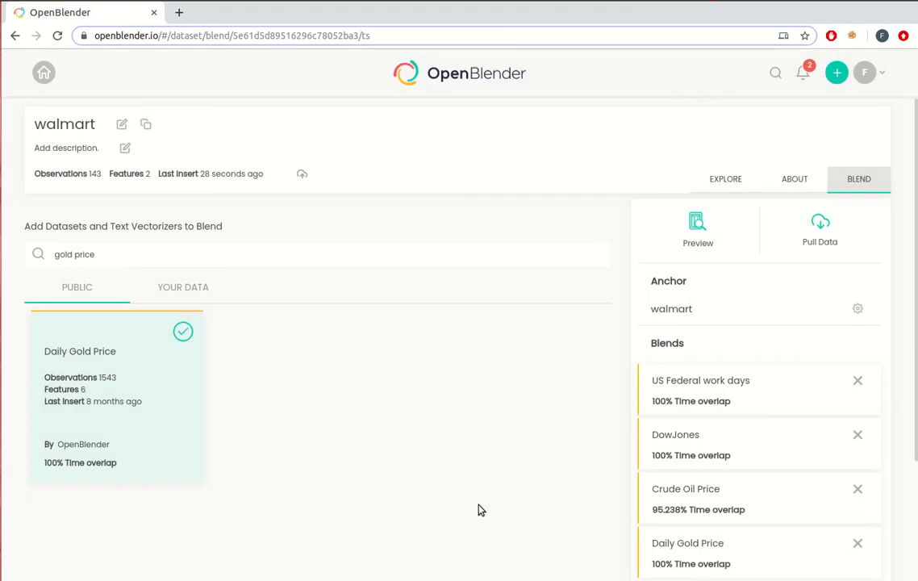
Preview the full blend and examine its work days, Dow Jones, crude oil and gold price columns, closing the preview when done
{"action": "left_click", "coordinate": [696, 237]}
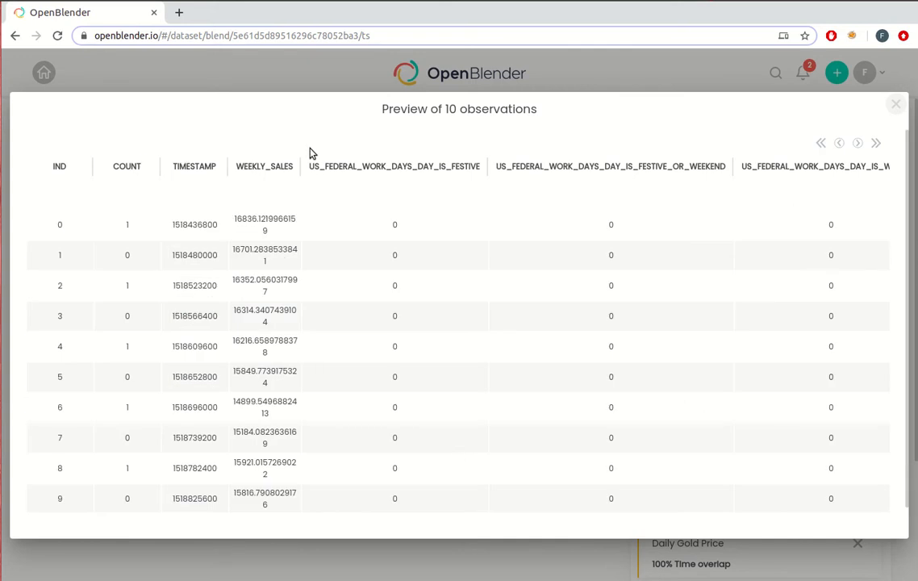
{"action": "left_click", "coordinate": [859, 142]}
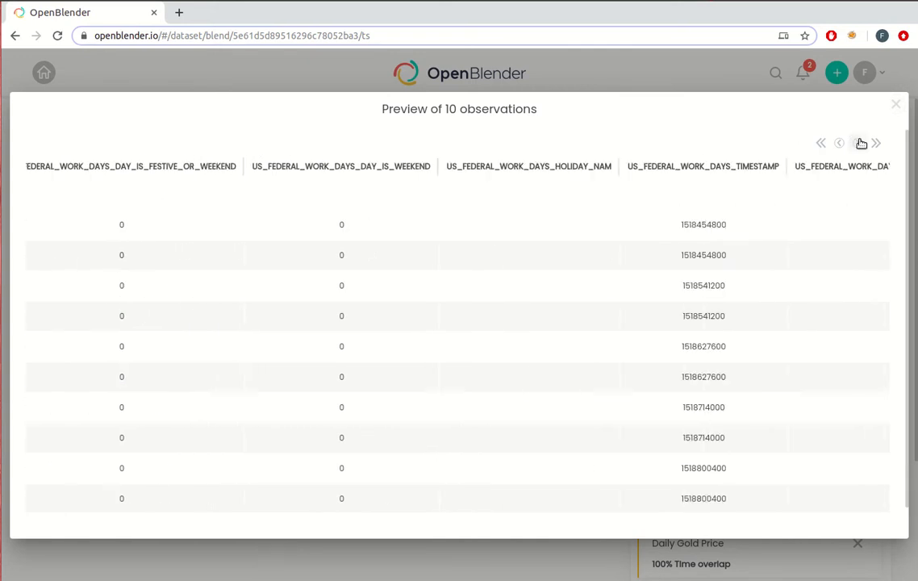
{"action": "left_click", "coordinate": [861, 143]}
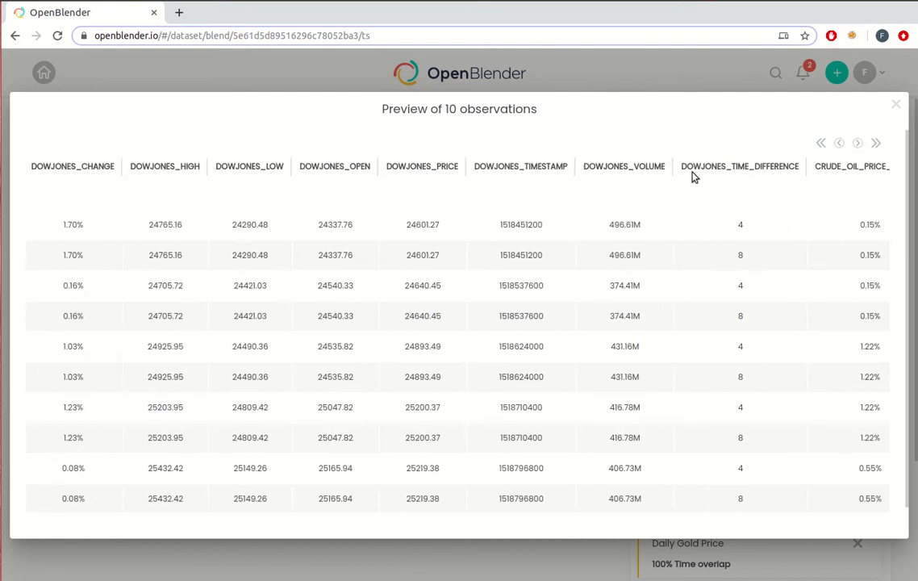
{"action": "left_click", "coordinate": [857, 143]}
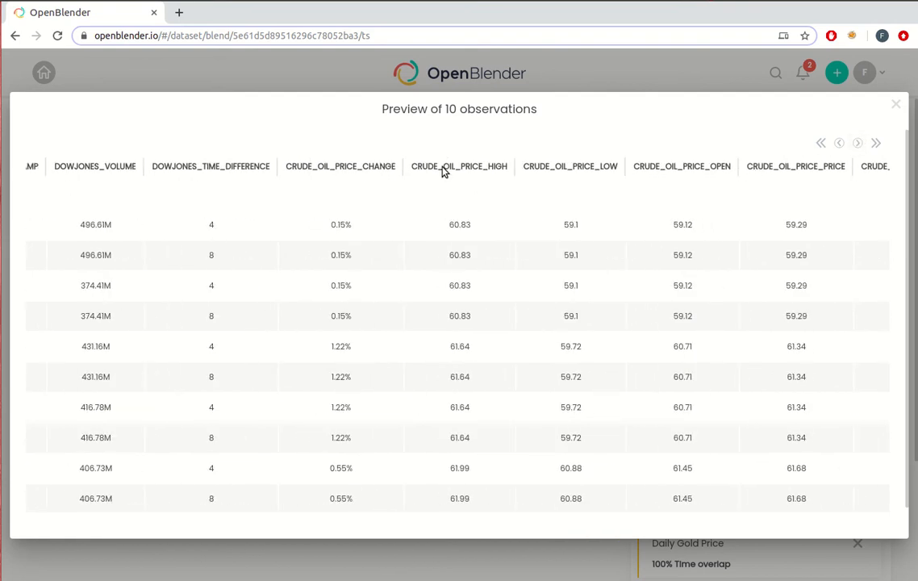
{"action": "left_click", "coordinate": [863, 142]}
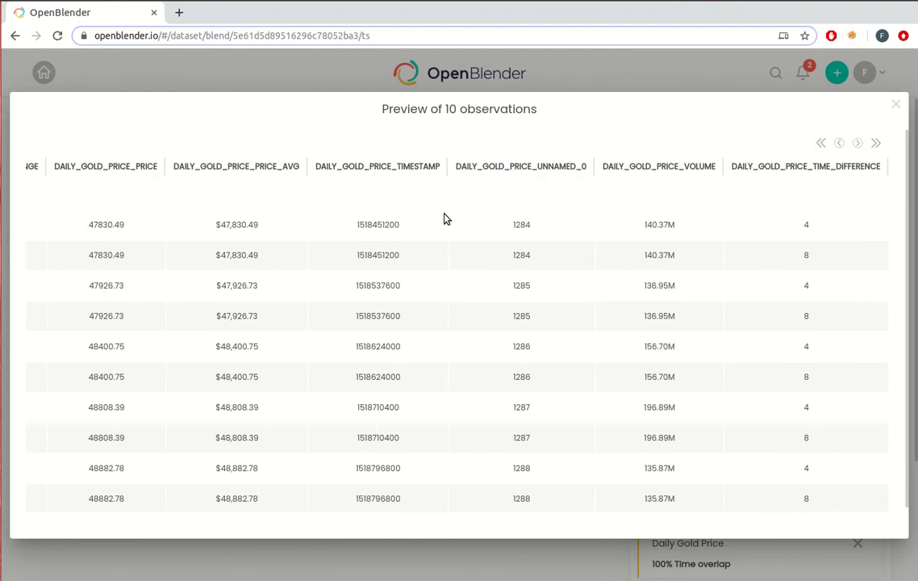
{"action": "left_click", "coordinate": [895, 105]}
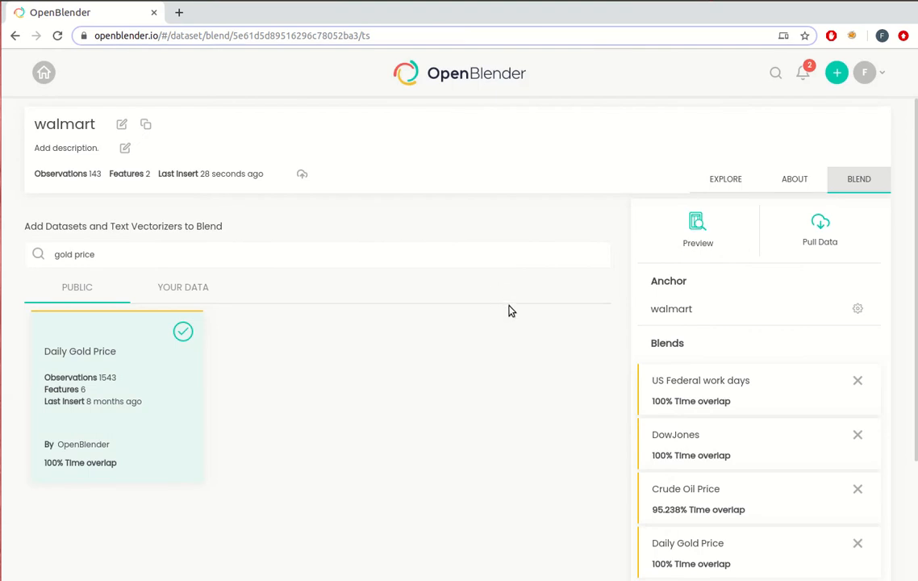
Open the data pull API for the blended walmart dataset, compare the R and Python versions, and copy the Python code
{"action": "left_click", "coordinate": [817, 239]}
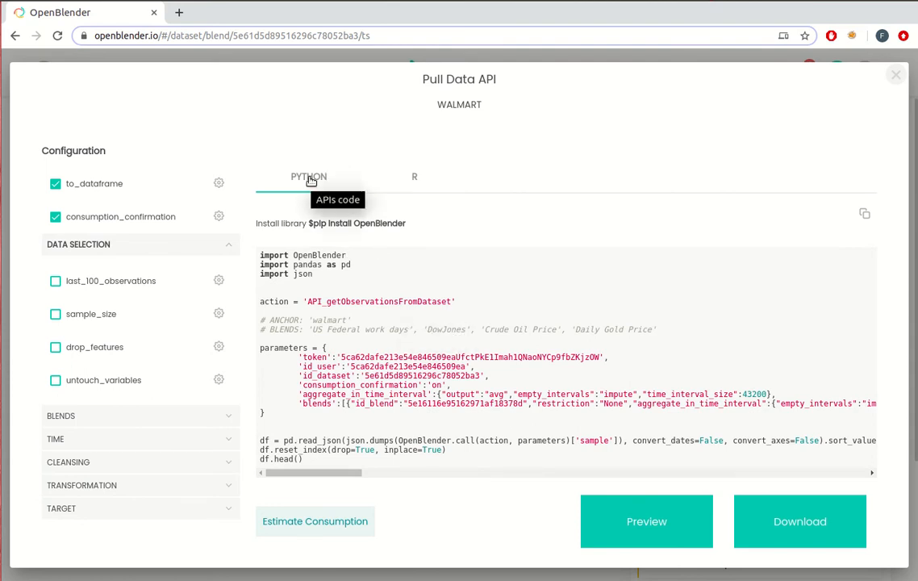
{"action": "left_click", "coordinate": [440, 183]}
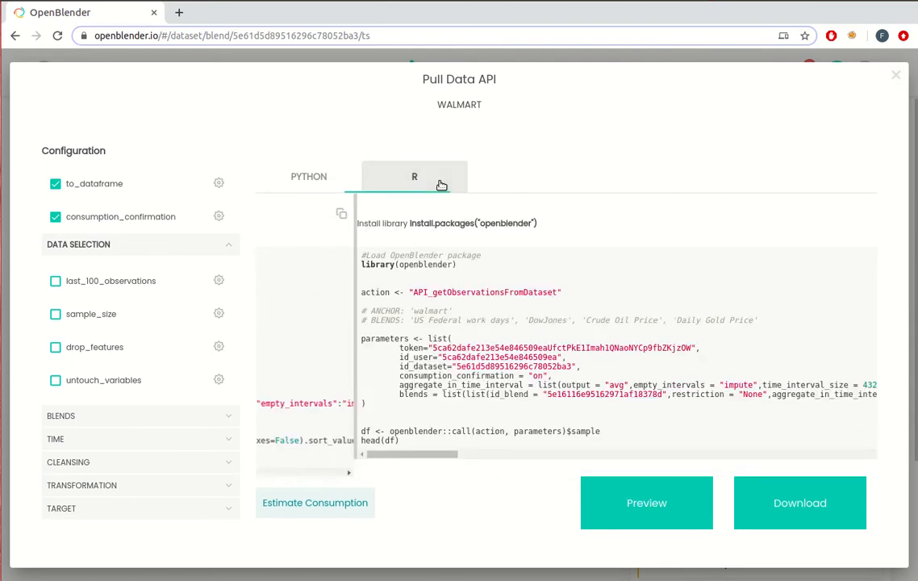
{"action": "left_click", "coordinate": [269, 174]}
{"action": "left_click", "coordinate": [865, 213]}
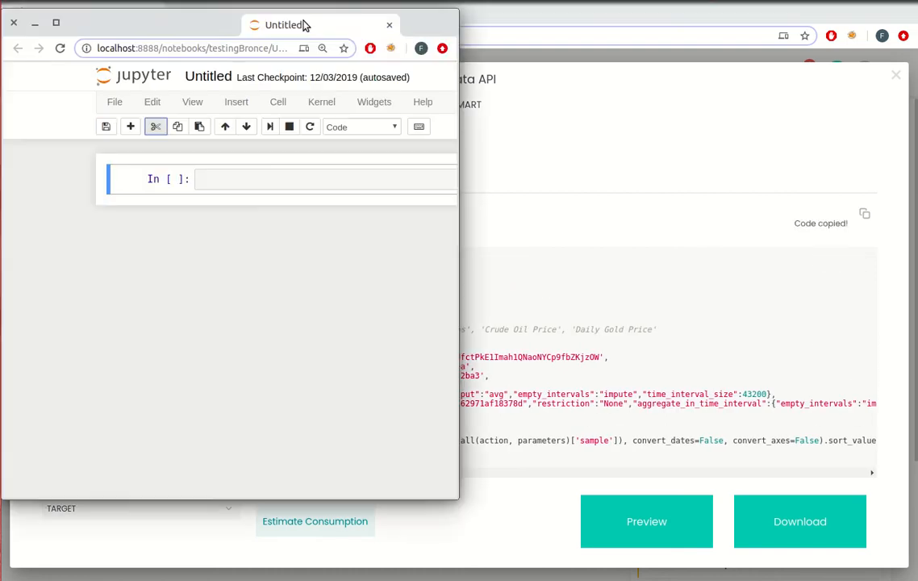
Paste the copied code with its API token into the empty Jupyter notebook cell, run it and confirm the download with "y"
{"action": "left_click_drag", "start_coordinate": [304, 24], "coordinate": [323, 16]}
{"action": "left_click", "coordinate": [214, 165]}
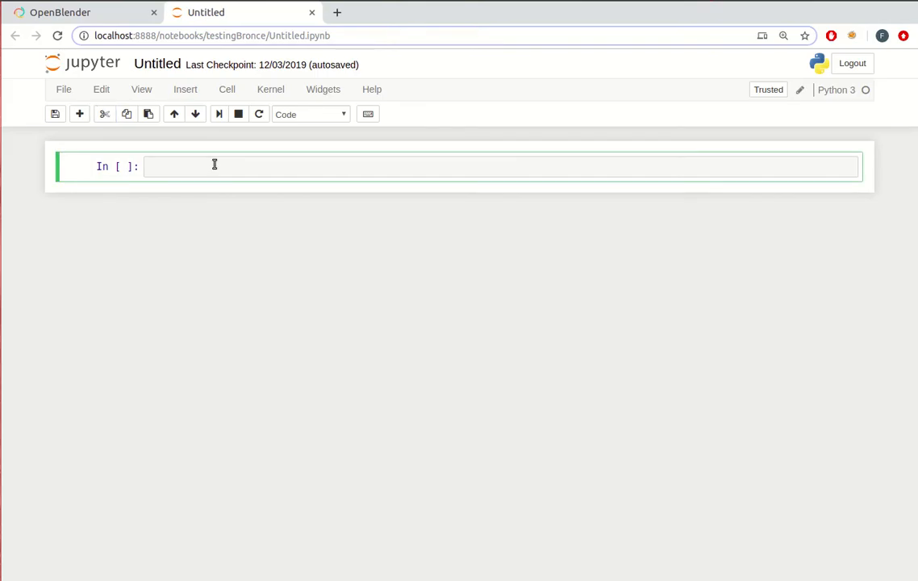
{"action": "key", "text": "ctrl+v"}
{"action": "key", "text": "shift+Return"}
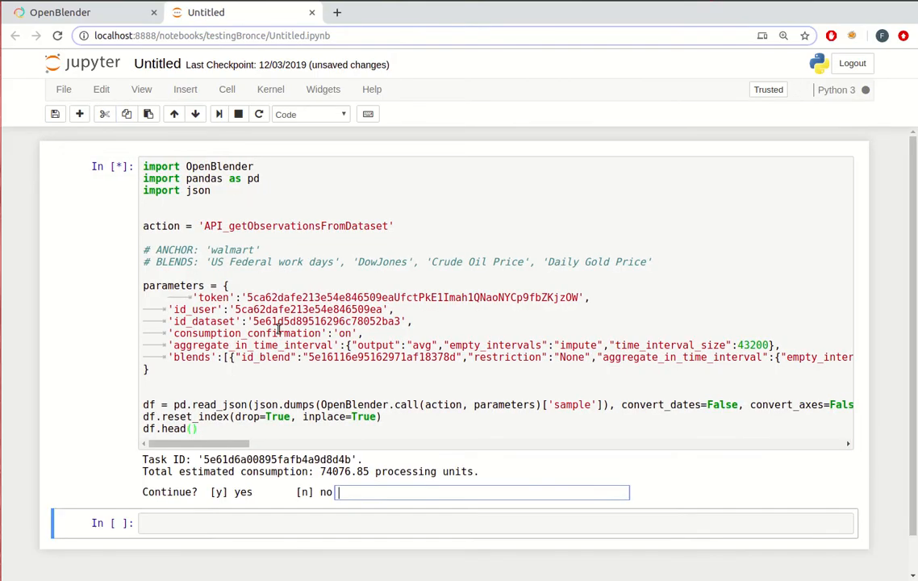
{"action": "type", "text": "y"}
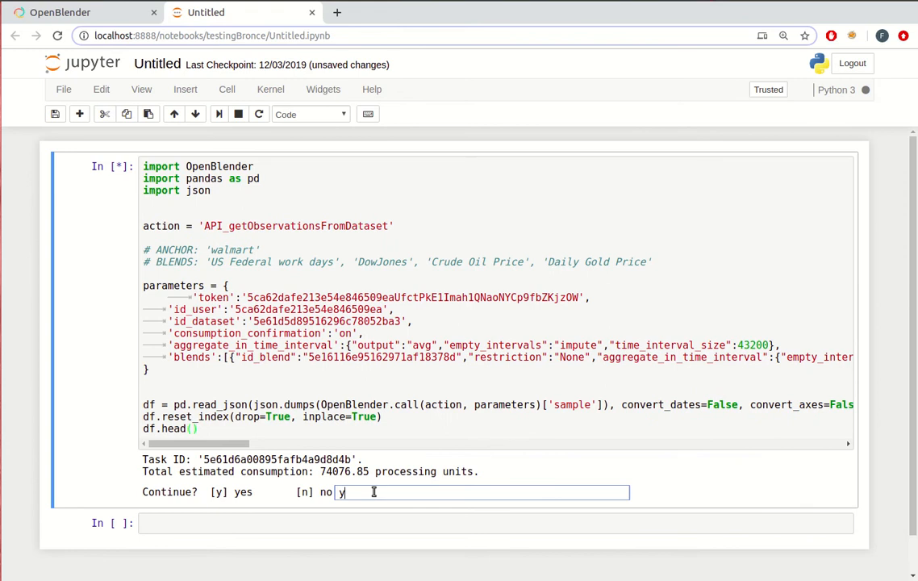
{"action": "key", "text": "Return"}
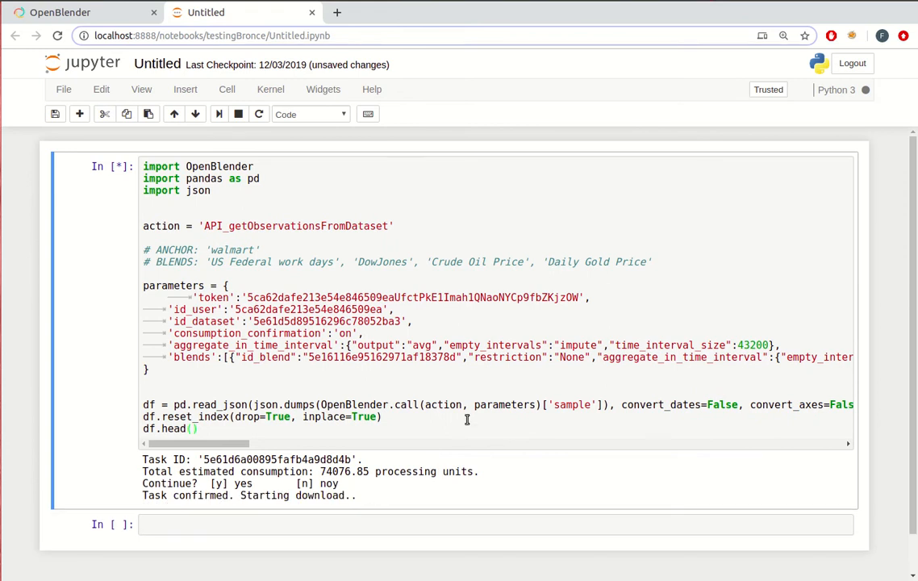
{"action": "scroll", "coordinate": [403, 492], "scroll_direction": "down", "scroll_amount": 3}
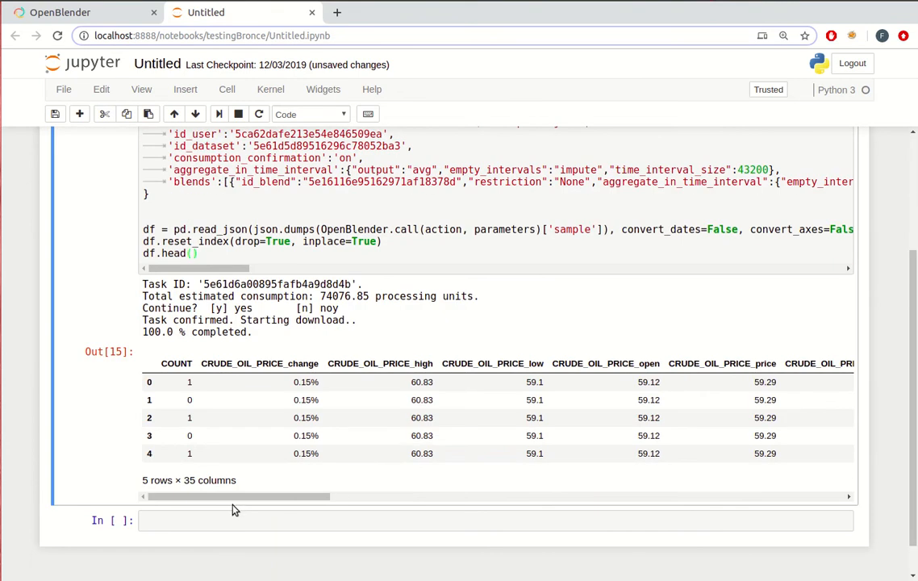
{"action": "left_click_drag", "start_coordinate": [233, 496], "coordinate": [178, 518]}
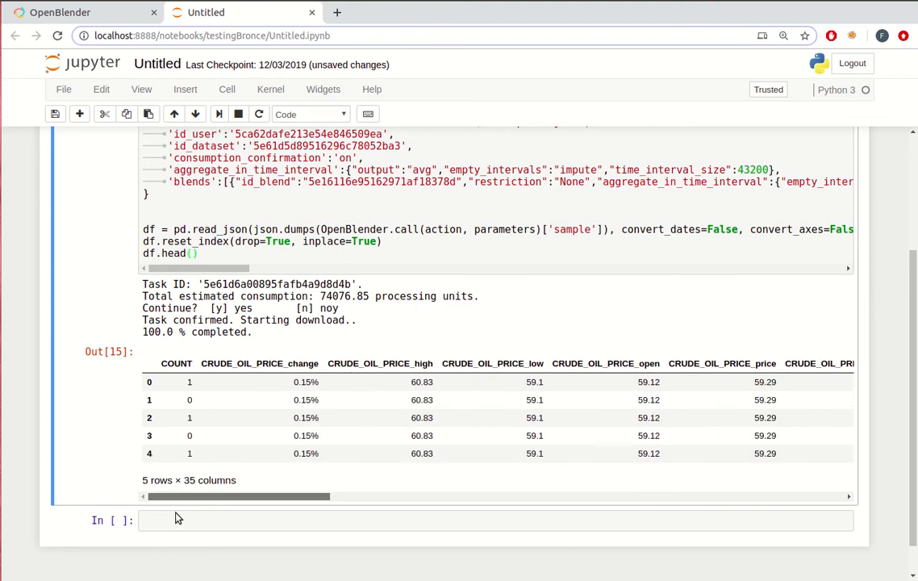
Switch back to OpenBlender, search all datasets for "business news" and examine the observations of CNN Business News Headlines
{"action": "left_click", "coordinate": [133, 16]}
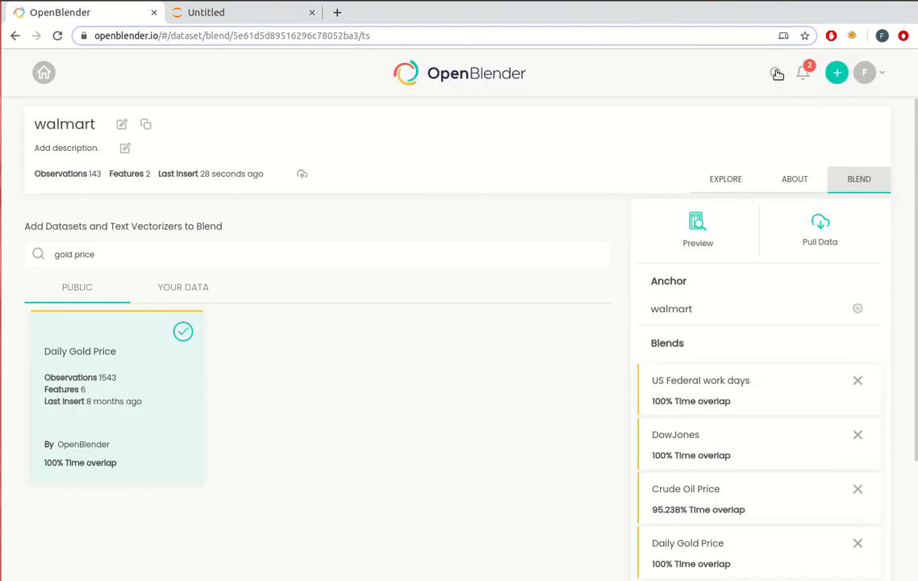
{"action": "left_click", "coordinate": [776, 73]}
{"action": "type", "text": "bus"}
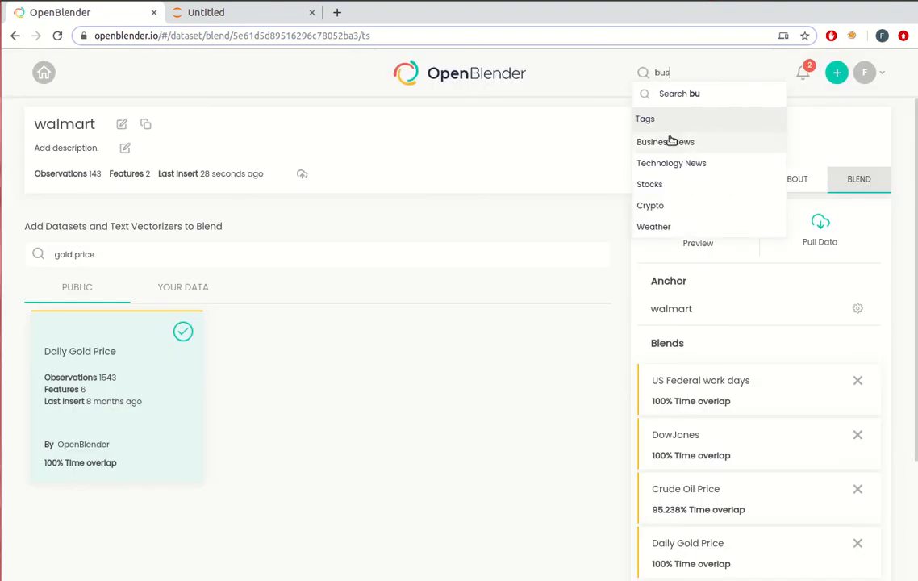
{"action": "type", "text": "iness news"}
{"action": "key", "text": "Return"}
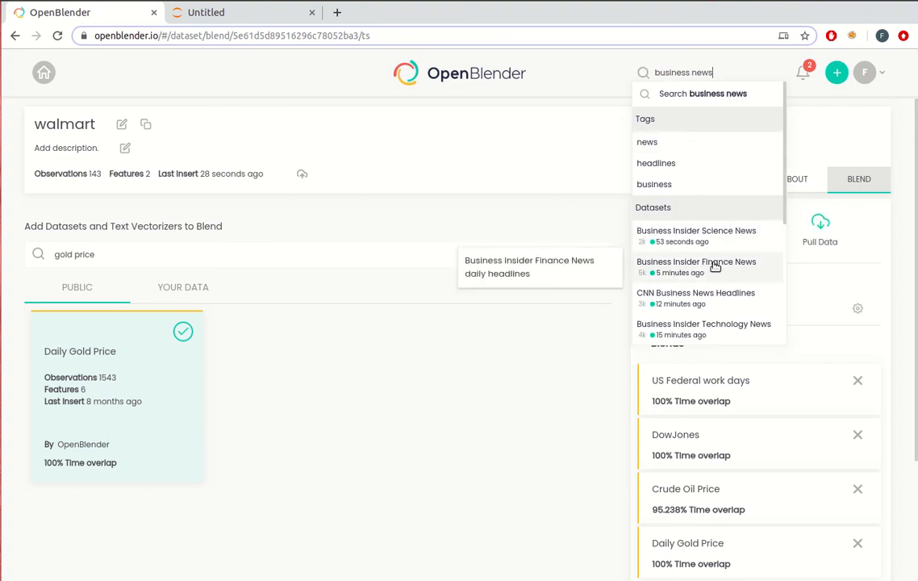
{"action": "scroll", "coordinate": [720, 321], "scroll_direction": "down", "scroll_amount": 1}
{"action": "left_click", "coordinate": [635, 232]}
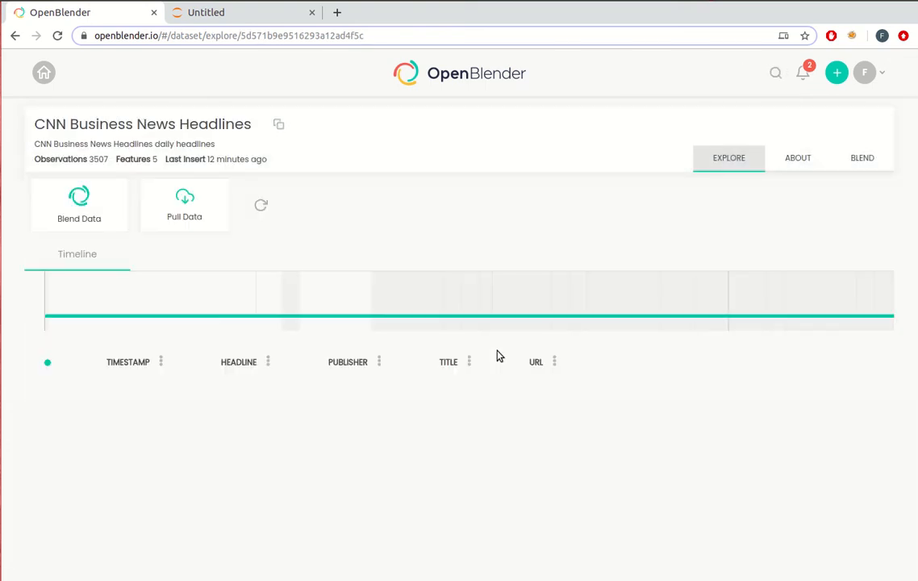
{"action": "scroll", "coordinate": [371, 319], "scroll_direction": "down", "scroll_amount": 1}
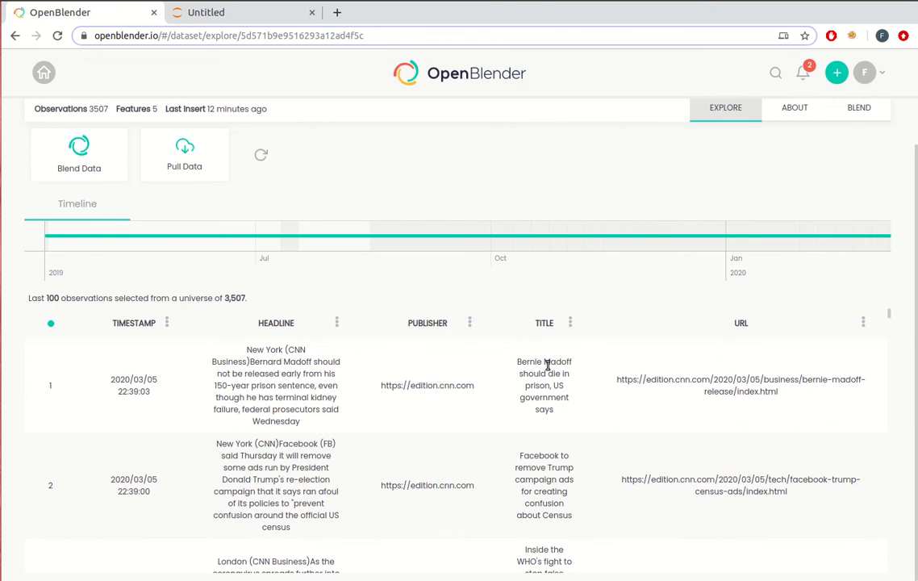
{"action": "scroll", "coordinate": [547, 364], "scroll_direction": "down", "scroll_amount": 6}
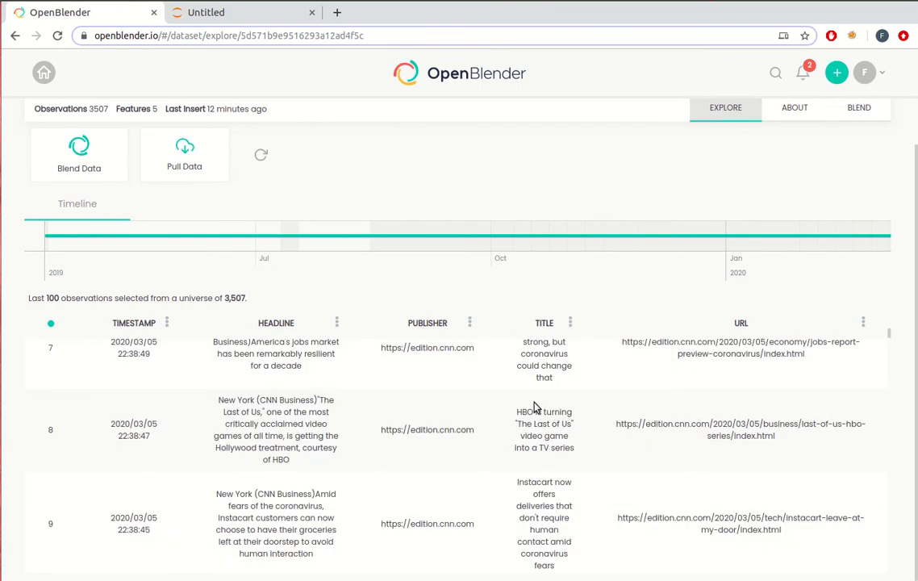
{"action": "scroll", "coordinate": [529, 419], "scroll_direction": "up", "scroll_amount": 6}
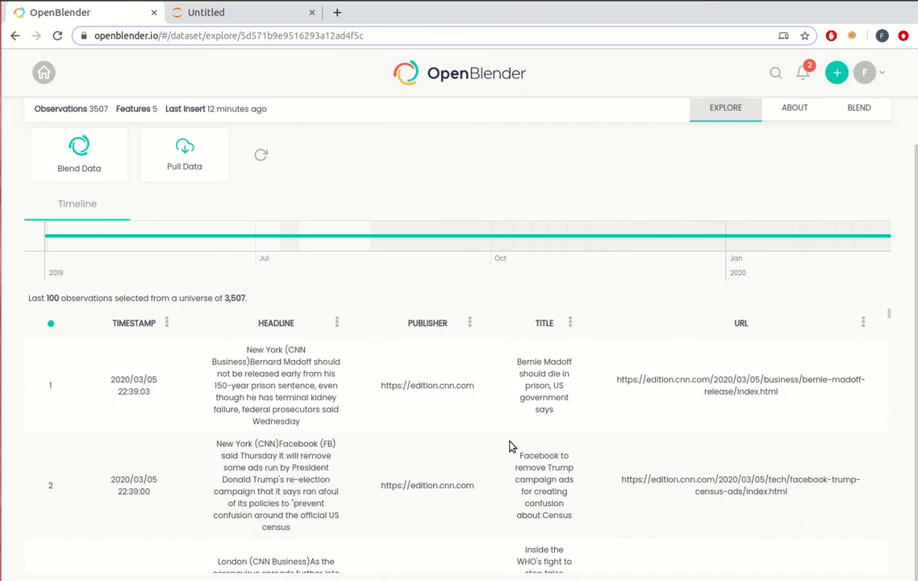
Start a new text vectorizer and add Business Insider Finance News from a "business news" search, using only headline and title as source features
{"action": "left_click", "coordinate": [839, 73]}
{"action": "left_click", "coordinate": [709, 125]}
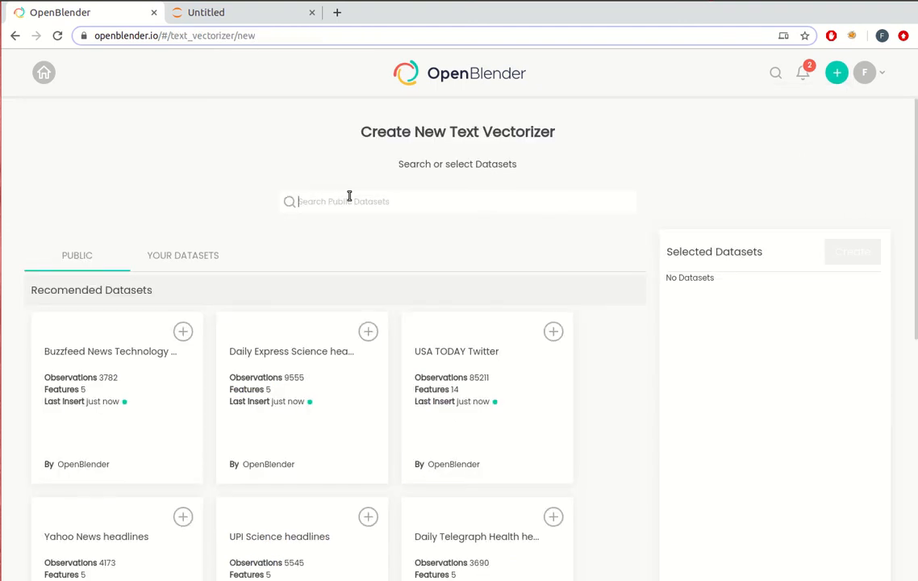
{"action": "type", "text": "business news"}
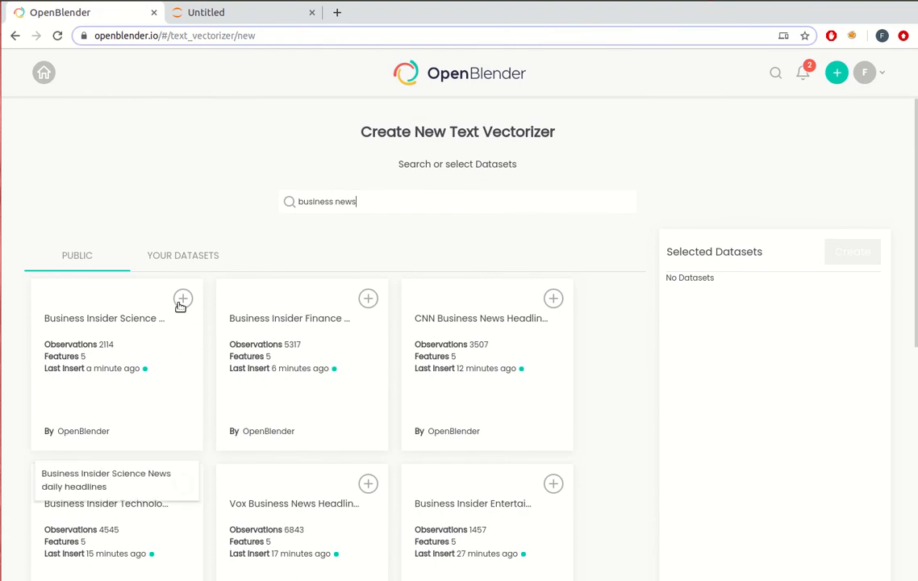
{"action": "left_click", "coordinate": [367, 299]}
{"action": "left_click", "coordinate": [372, 309]}
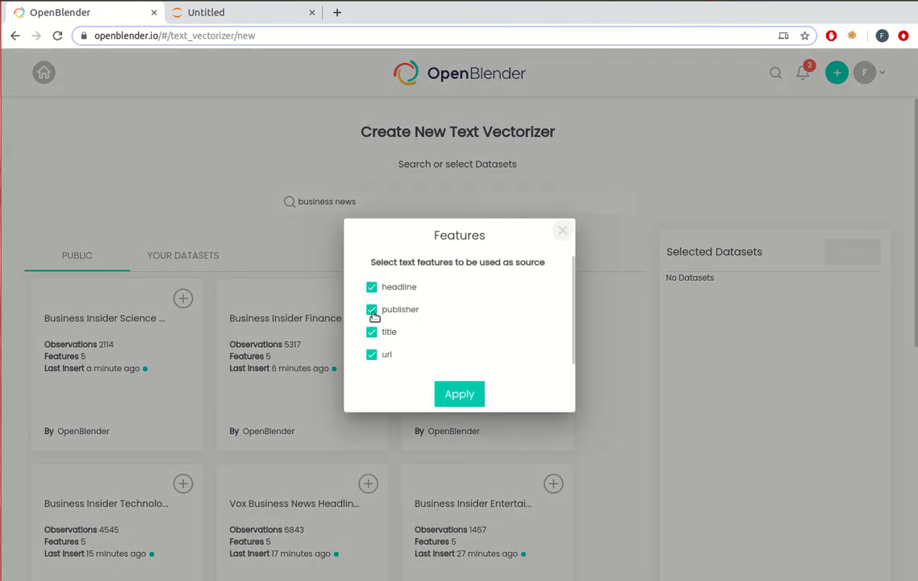
{"action": "left_click", "coordinate": [372, 354]}
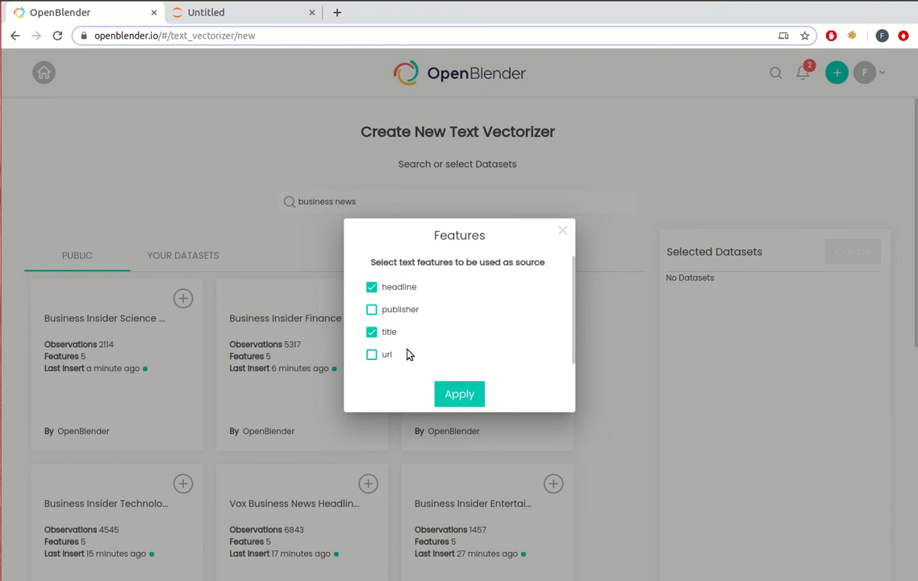
{"action": "left_click", "coordinate": [459, 395]}
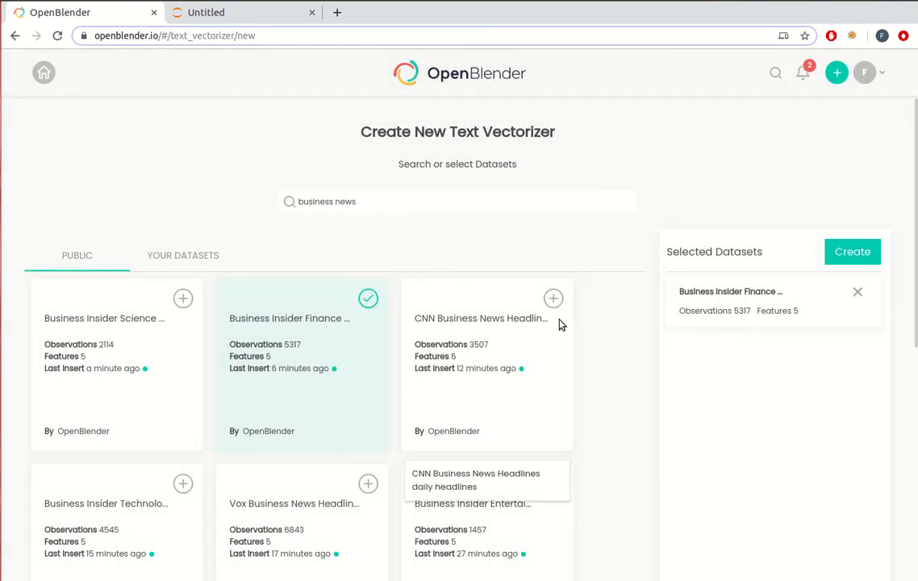
Add CNN Business News Headlines to the vectorizer's datasets with only the headline and title features as source
{"action": "left_click", "coordinate": [553, 299]}
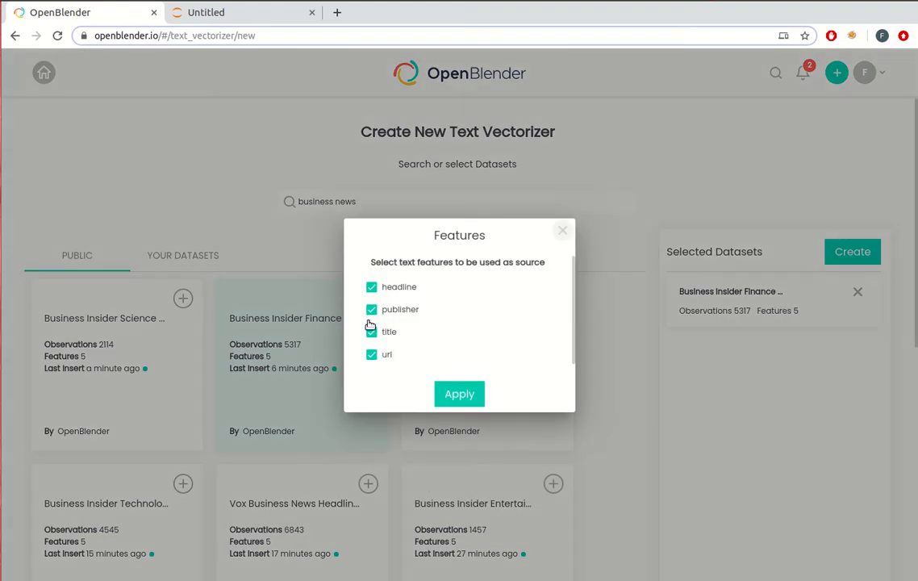
{"action": "left_click", "coordinate": [371, 309]}
{"action": "left_click", "coordinate": [371, 354]}
{"action": "left_click", "coordinate": [462, 394]}
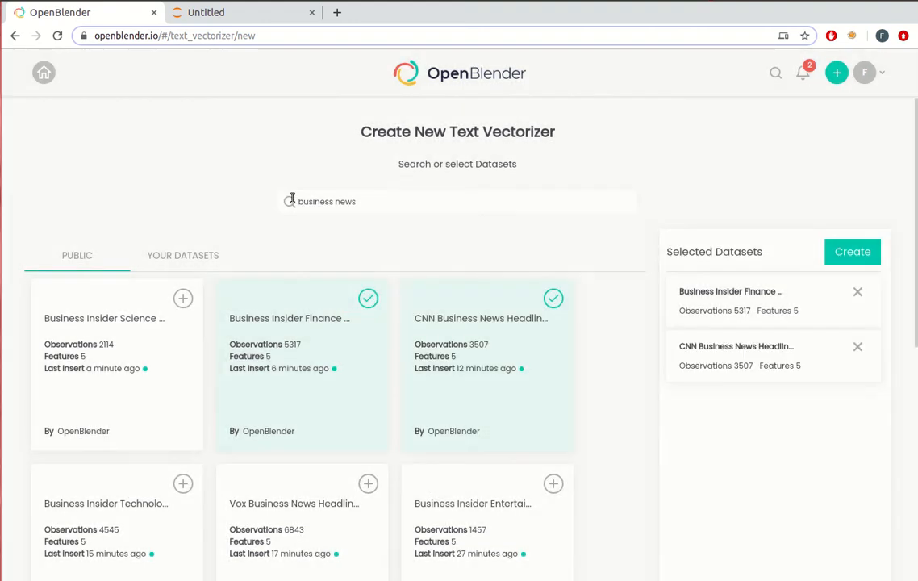
Search the public datasets for "trump" and add Donald Trump Twitter to the vectorizer with only the tweet feature as source
{"action": "left_click_drag", "start_coordinate": [381, 202], "coordinate": [176, 203]}
{"action": "key", "text": "BackSpace"}
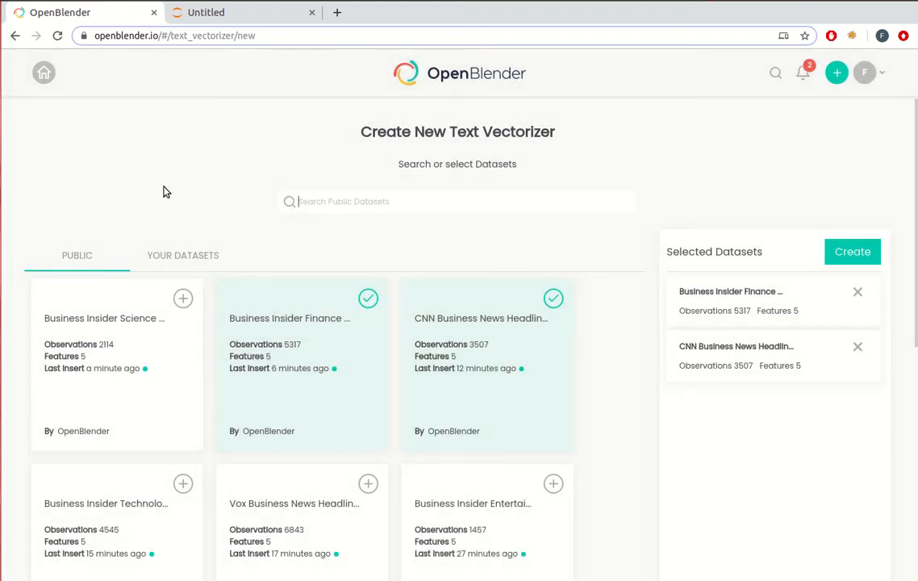
{"action": "type", "text": "trump"}
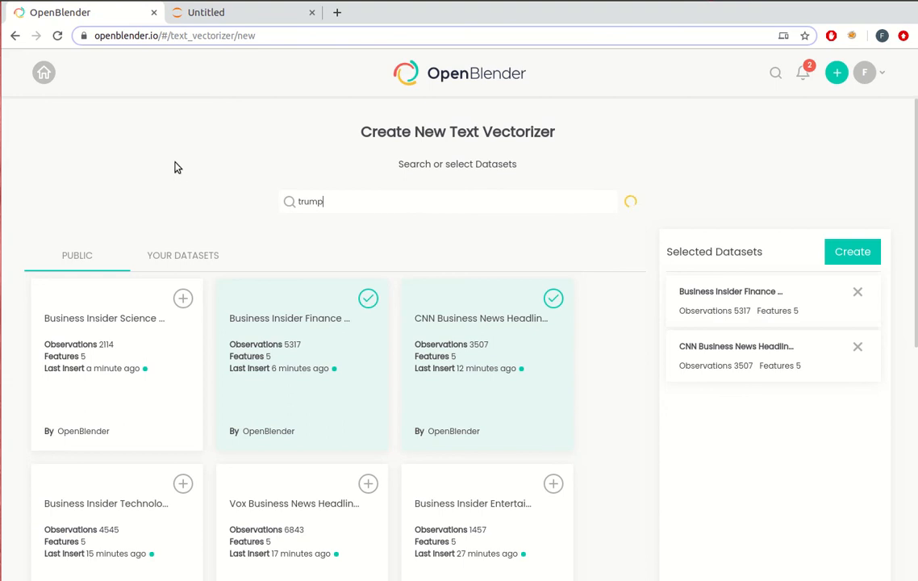
{"action": "left_click", "coordinate": [183, 298]}
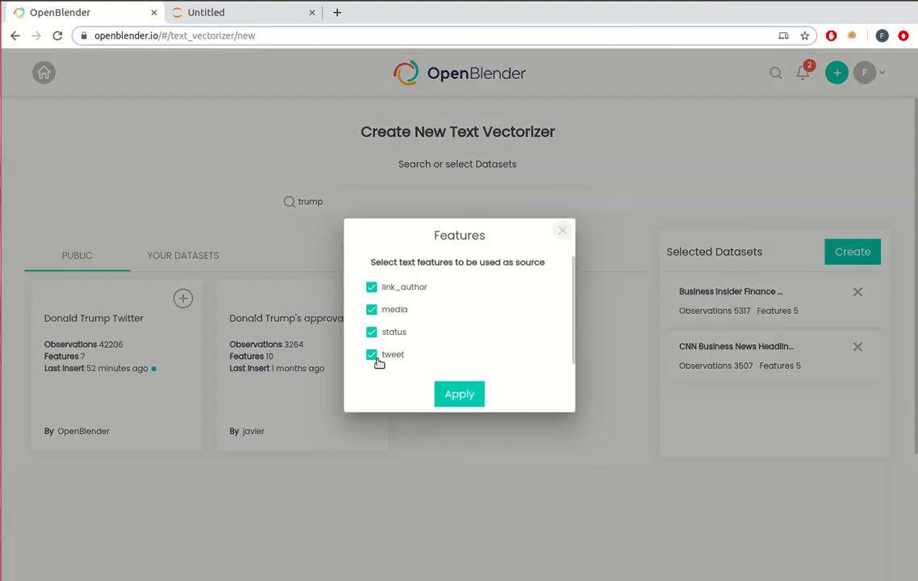
{"action": "left_click", "coordinate": [371, 332]}
{"action": "left_click", "coordinate": [371, 309]}
{"action": "left_click", "coordinate": [371, 286]}
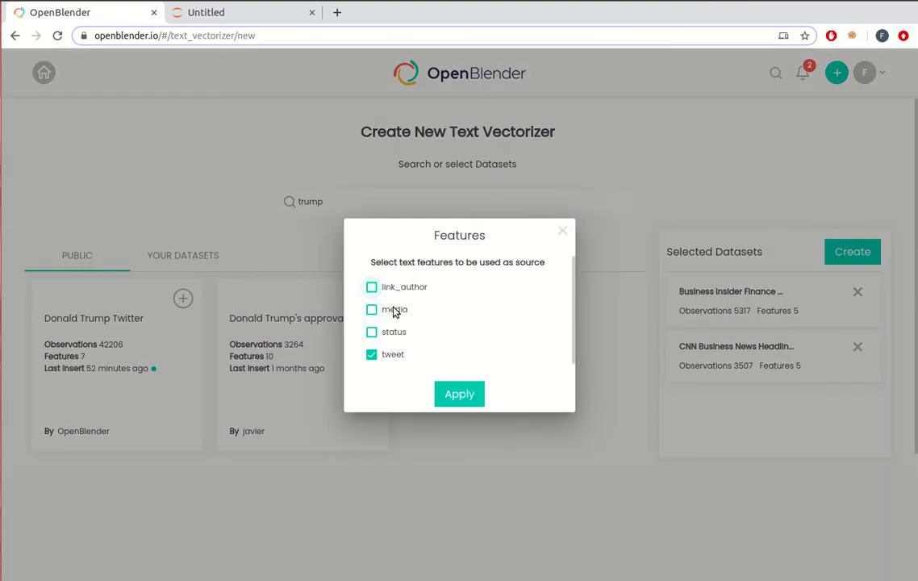
{"action": "left_click", "coordinate": [464, 394]}
Create the text vectorizer as "Walmart Business Vectorizer", keeping n-gram range 1 to 2, English, stop-word removal, minimum count 2 and private visibility
{"action": "left_click", "coordinate": [835, 250]}
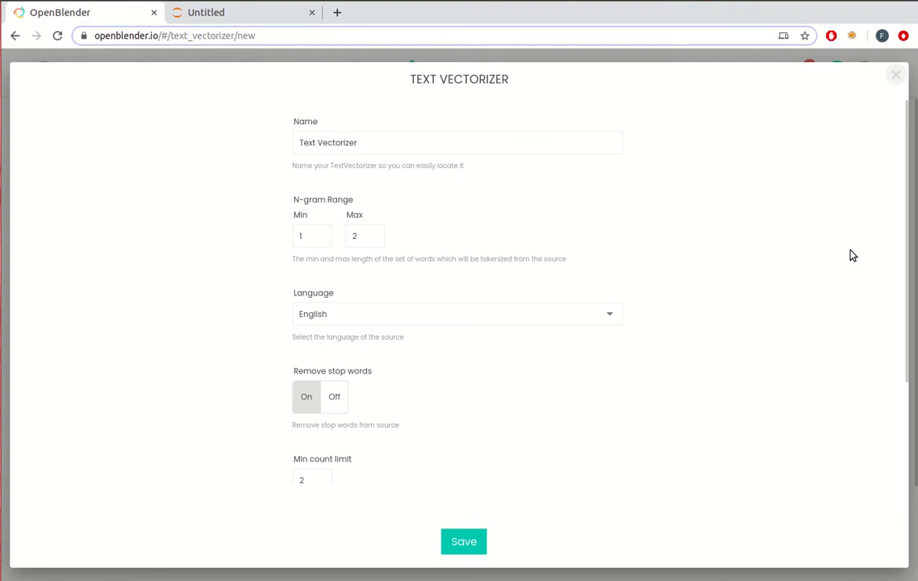
{"action": "triple_click", "coordinate": [304, 144]}
{"action": "type", "text": "W"}
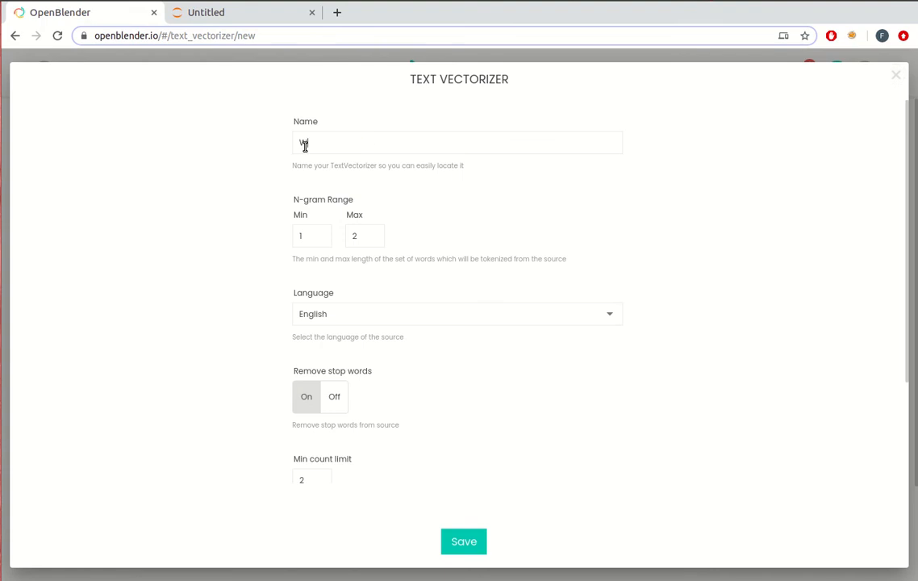
{"action": "type", "text": "almart Business Vectorizer"}
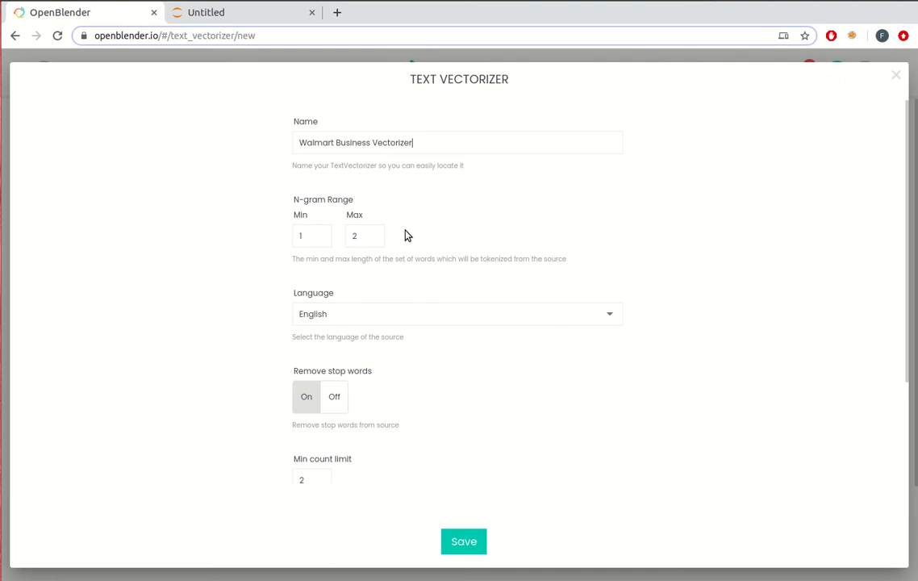
{"action": "scroll", "coordinate": [272, 237], "scroll_direction": "down", "scroll_amount": 2}
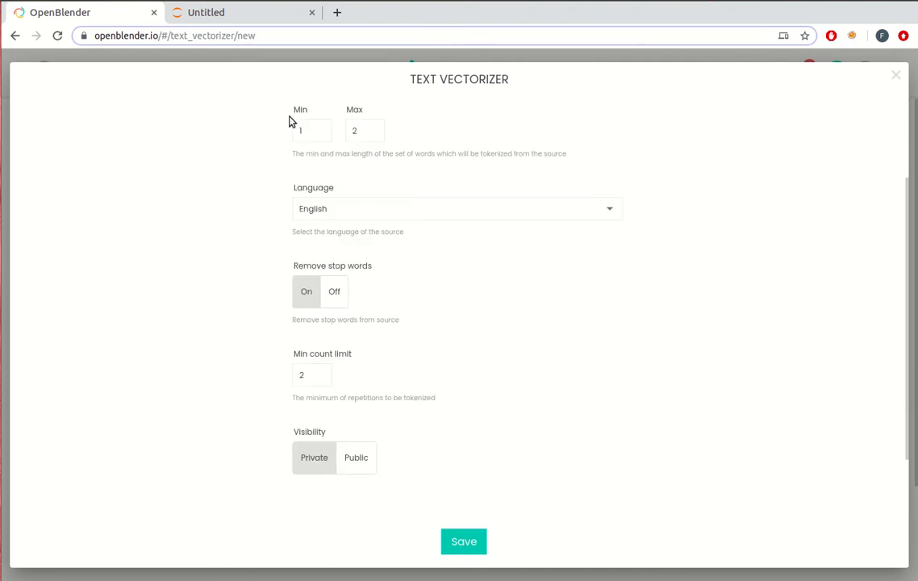
{"action": "scroll", "coordinate": [286, 129], "scroll_direction": "up", "scroll_amount": 1}
{"action": "scroll", "coordinate": [282, 172], "scroll_direction": "down", "scroll_amount": 2}
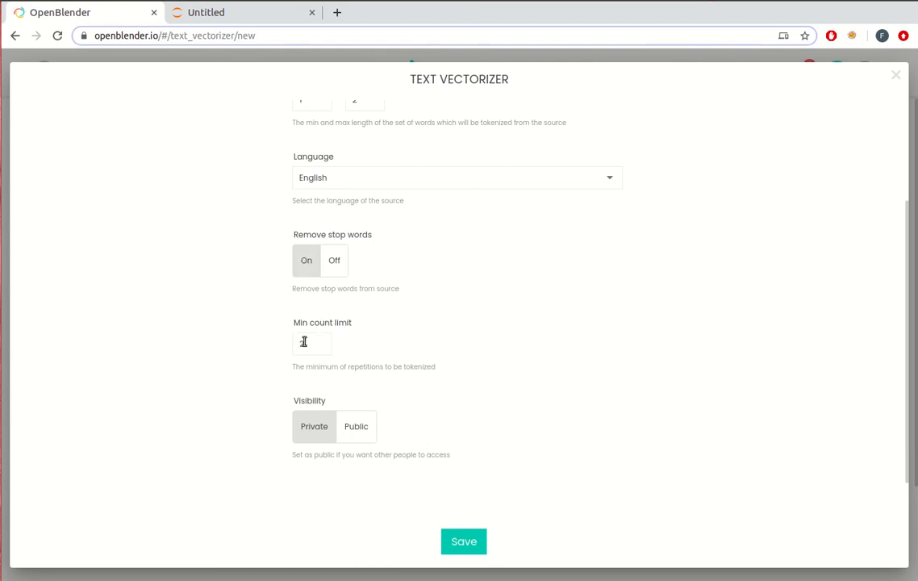
{"action": "left_click", "coordinate": [470, 541]}
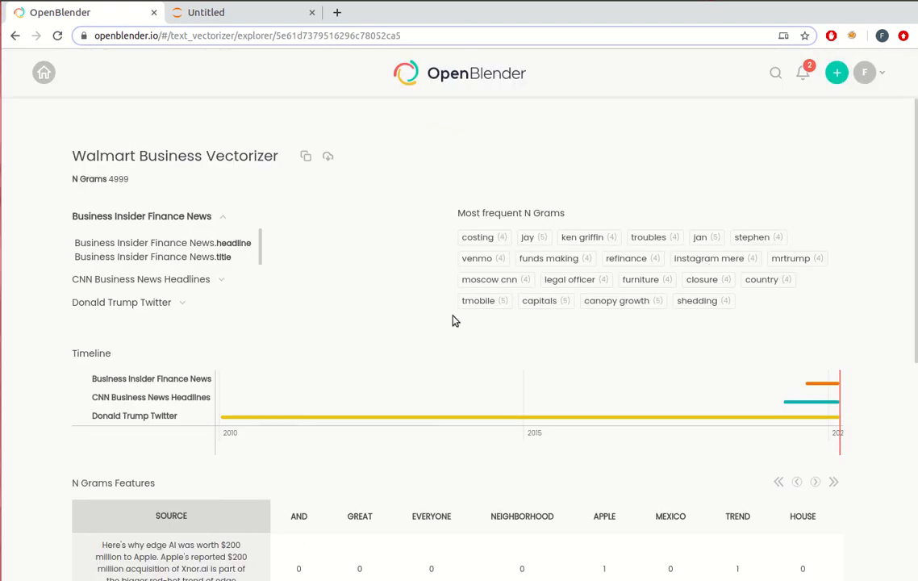
Examine the Walmart Business Vectorizer's most frequent n-grams, source timeline and n-gram feature table
{"action": "scroll", "coordinate": [887, 257], "scroll_direction": "down", "scroll_amount": 1}
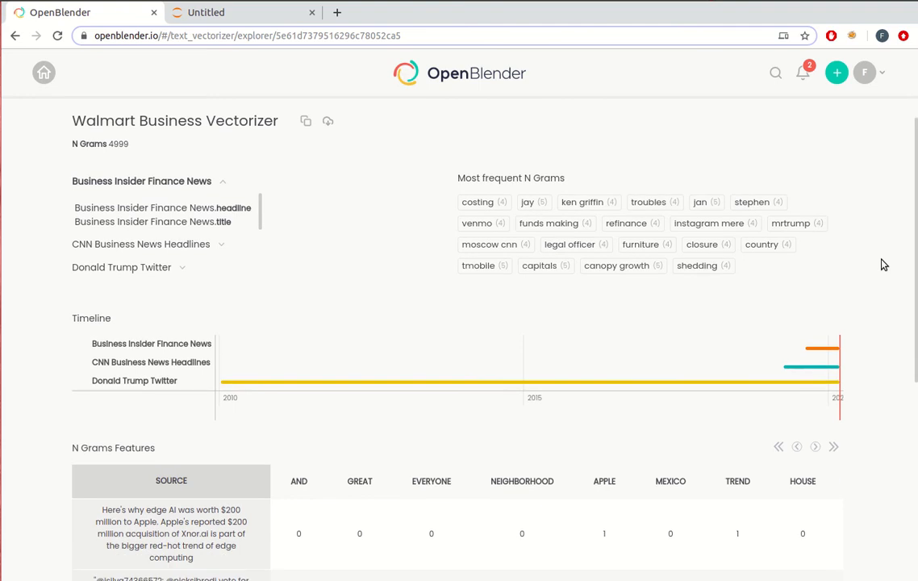
{"action": "scroll", "coordinate": [884, 264], "scroll_direction": "down", "scroll_amount": 4}
{"action": "scroll", "coordinate": [883, 264], "scroll_direction": "up", "scroll_amount": 5}
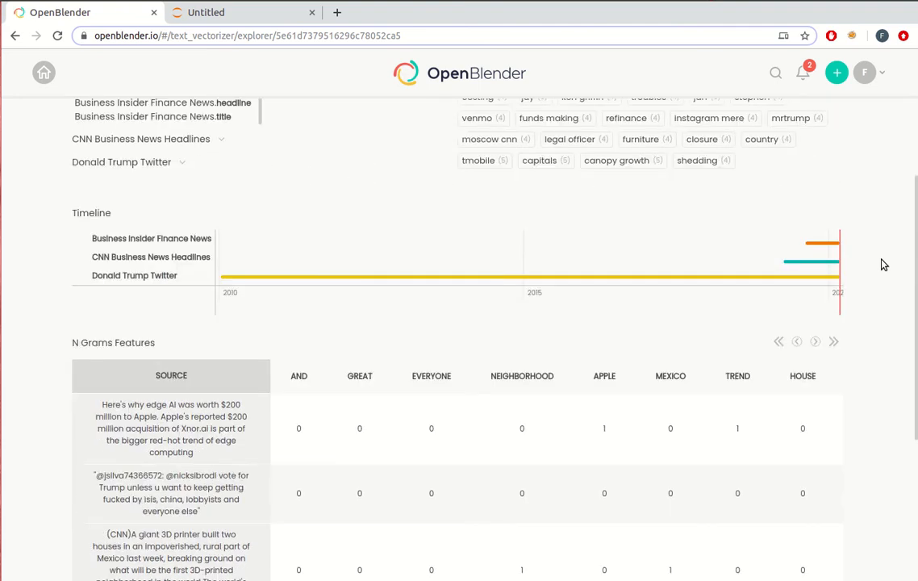
Examine how the source texts map to n-gram counts in the feature table, highlighting "Mexico" in the 3D printer news text
{"action": "scroll", "coordinate": [881, 213], "scroll_direction": "down", "scroll_amount": 5}
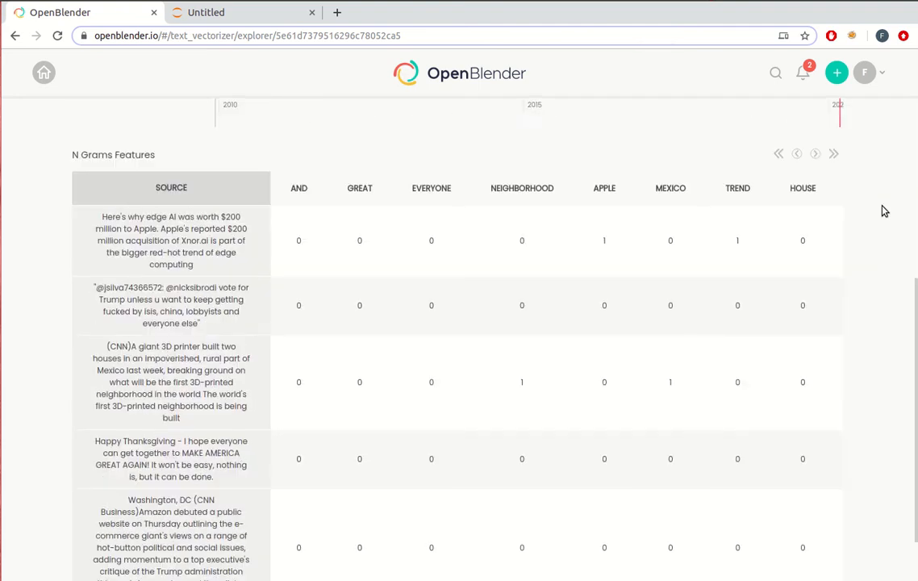
{"action": "scroll", "coordinate": [464, 159], "scroll_direction": "up", "scroll_amount": 1}
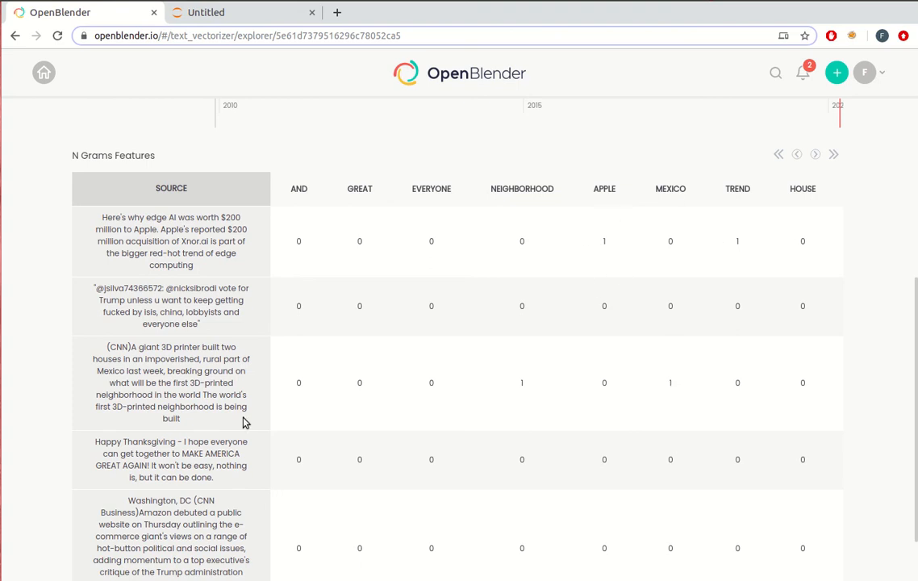
{"action": "double_click", "coordinate": [111, 372]}
{"action": "scroll", "coordinate": [902, 320], "scroll_direction": "up", "scroll_amount": 1}
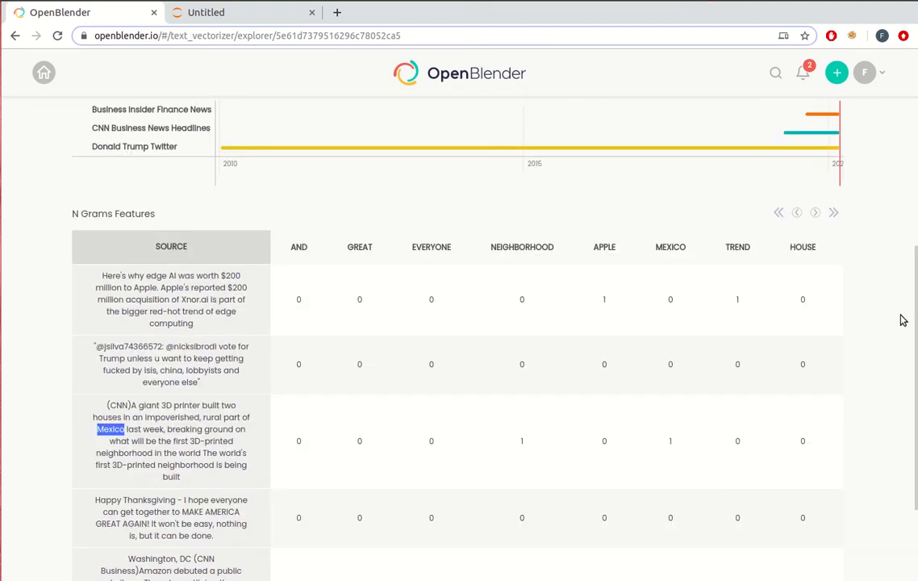
{"action": "scroll", "coordinate": [901, 320], "scroll_direction": "up", "scroll_amount": 2}
{"action": "scroll", "coordinate": [902, 321], "scroll_direction": "up", "scroll_amount": 3}
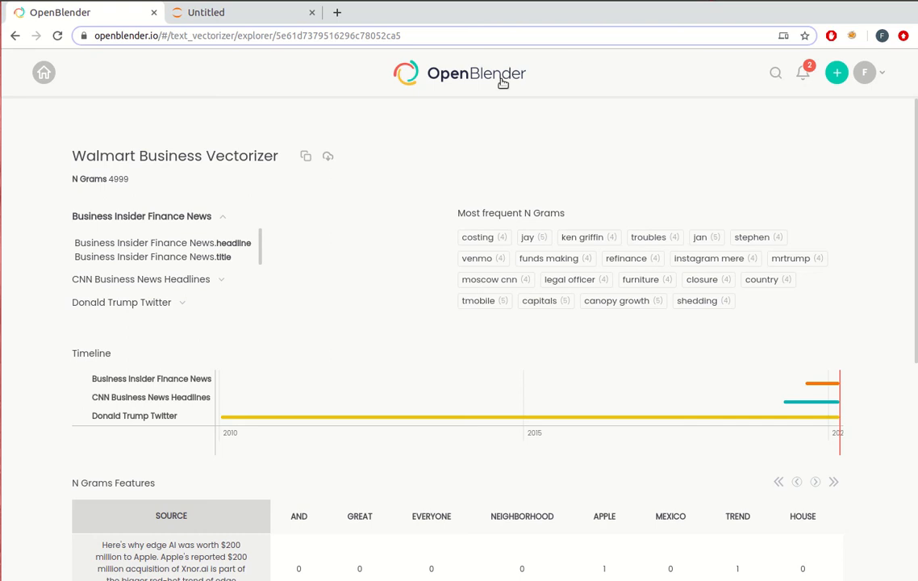
Start a blend on the most recent walmart dataset, anchored on 21600-second time intervals with avg output and imputed empty intervals
{"action": "left_click", "coordinate": [447, 75]}
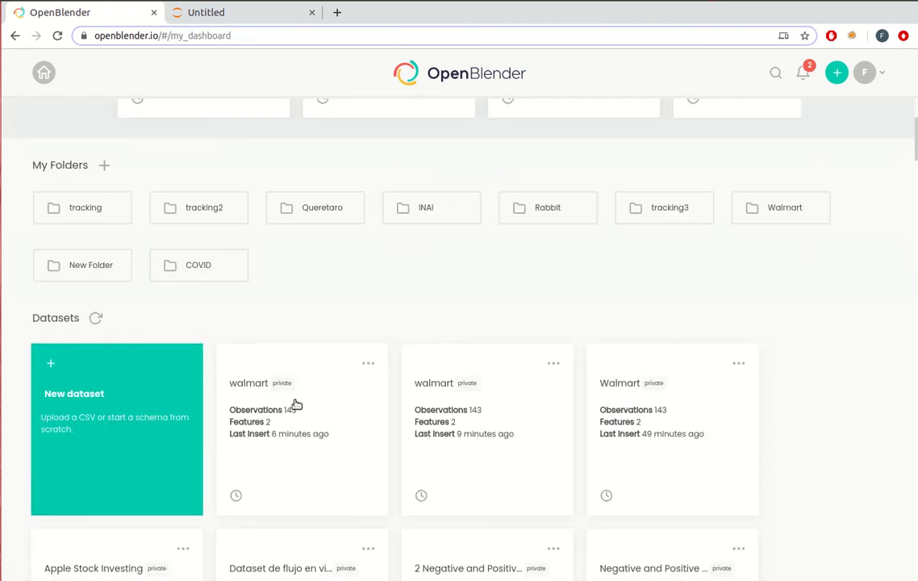
{"action": "left_click", "coordinate": [296, 403]}
{"action": "left_click", "coordinate": [73, 239]}
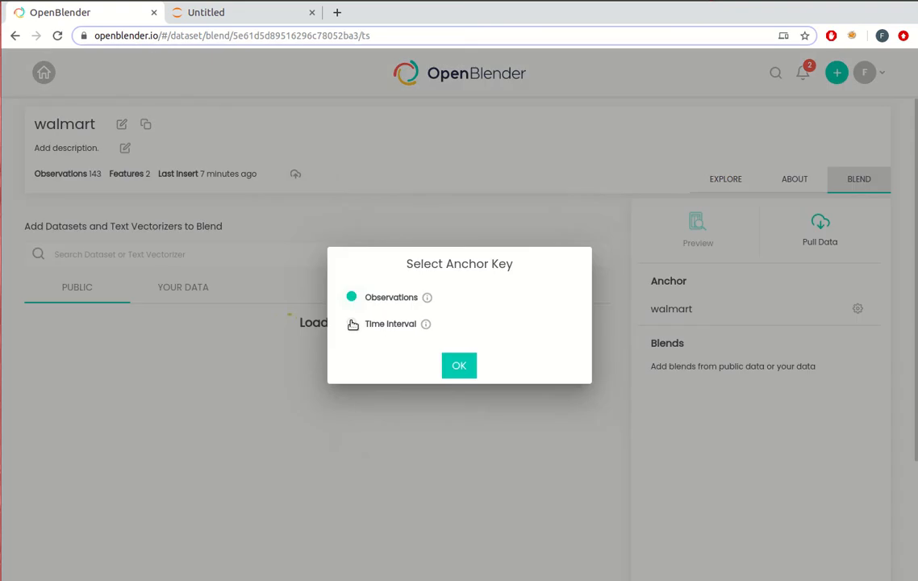
{"action": "left_click", "coordinate": [353, 322]}
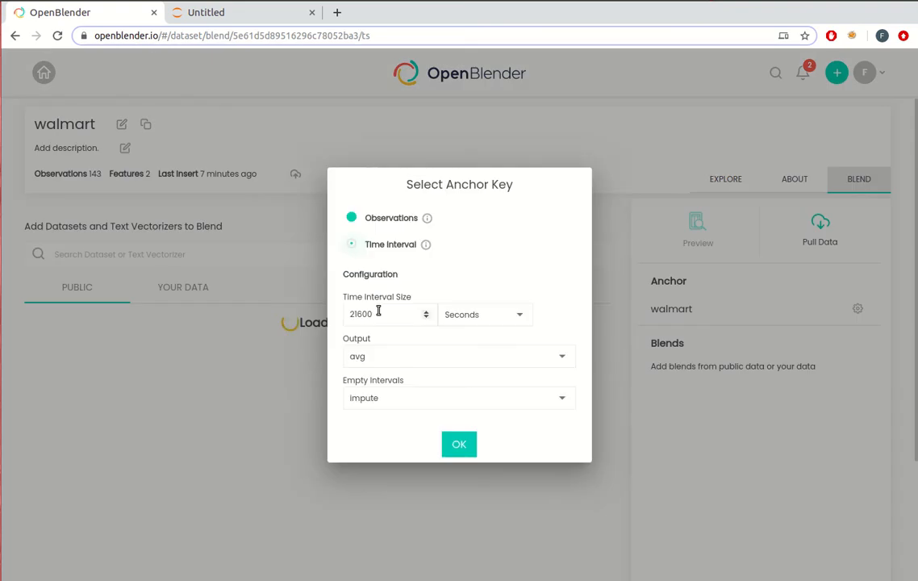
{"action": "left_click", "coordinate": [459, 443]}
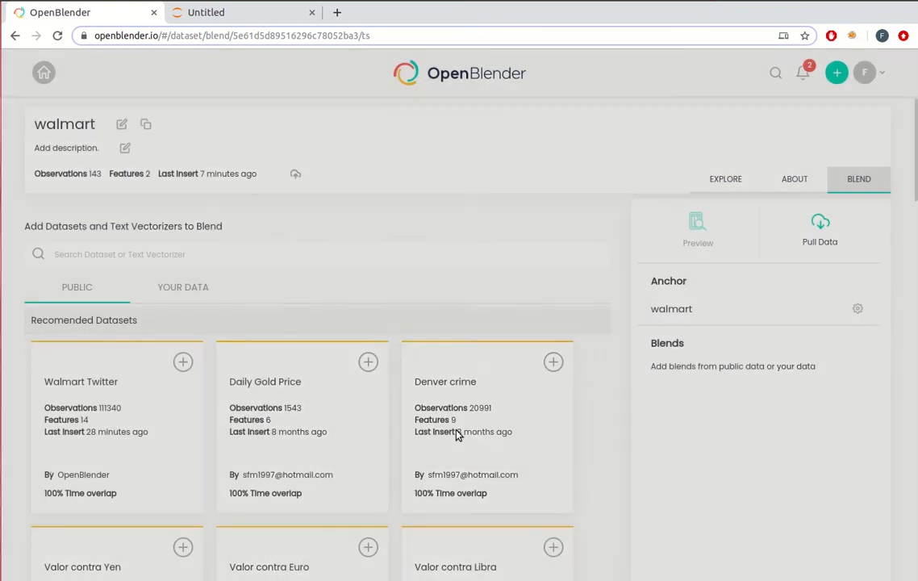
Search your own data for "business walmart" and add Business Wallmart Text Vectorizer to the blend with no restriction and 21600-second intervals
{"action": "left_click", "coordinate": [195, 288]}
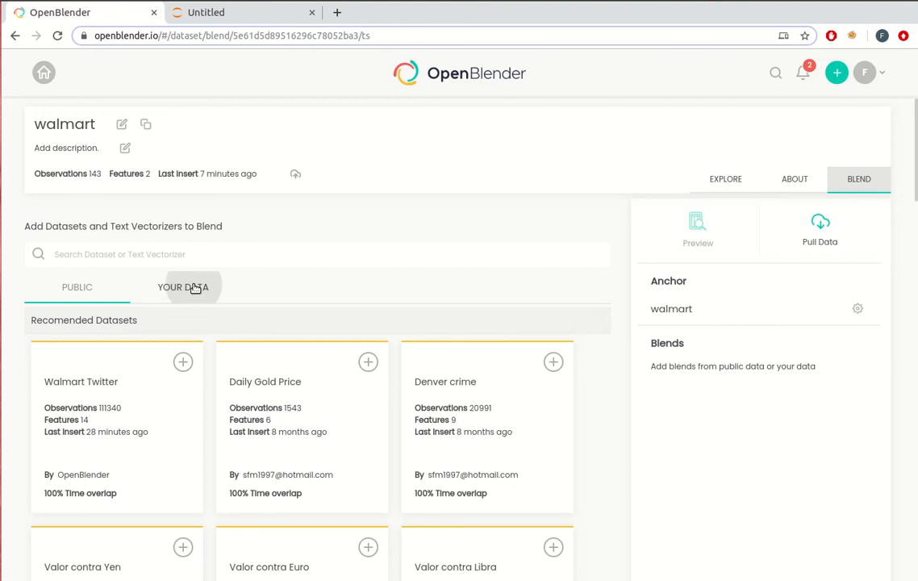
{"action": "scroll", "coordinate": [604, 281], "scroll_direction": "down", "scroll_amount": 6}
{"action": "scroll", "coordinate": [605, 281], "scroll_direction": "down", "scroll_amount": 5}
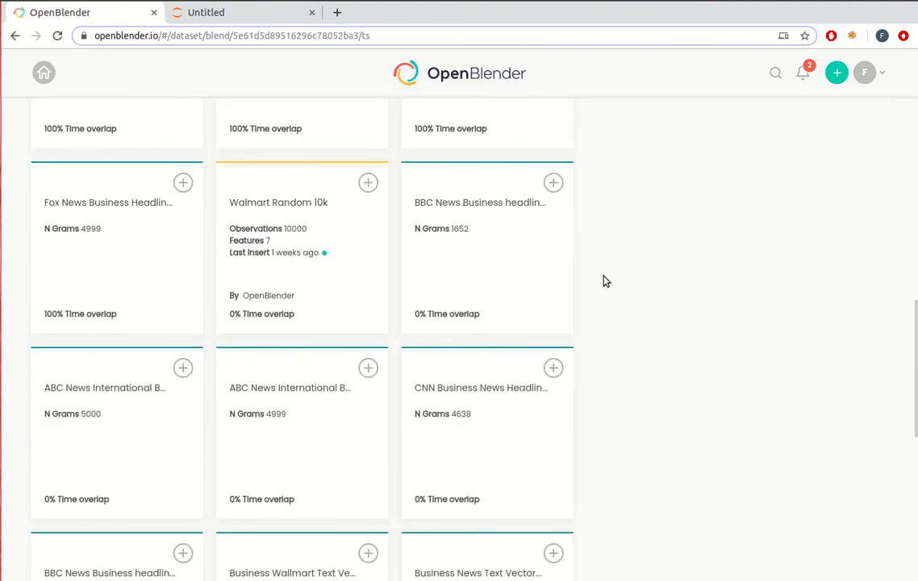
{"action": "left_click", "coordinate": [367, 345]}
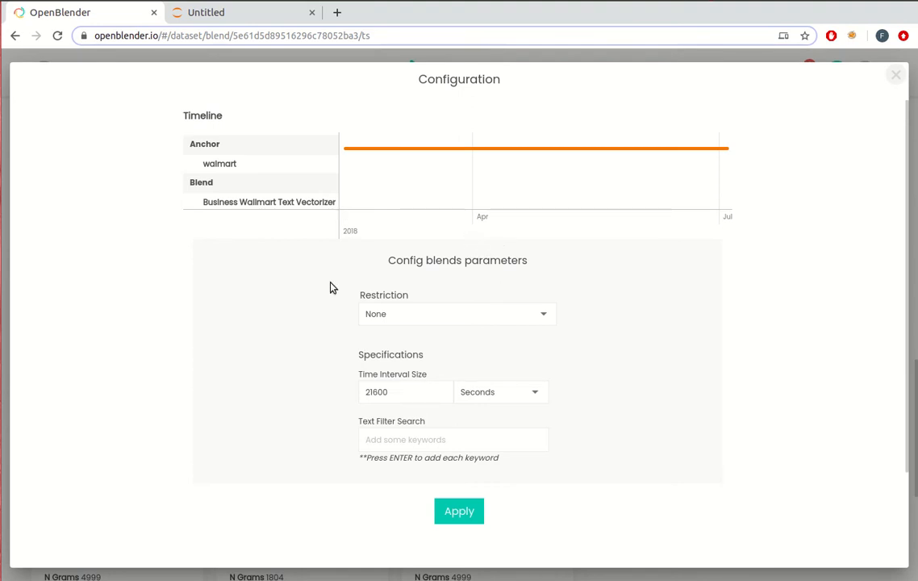
{"action": "left_click", "coordinate": [459, 511]}
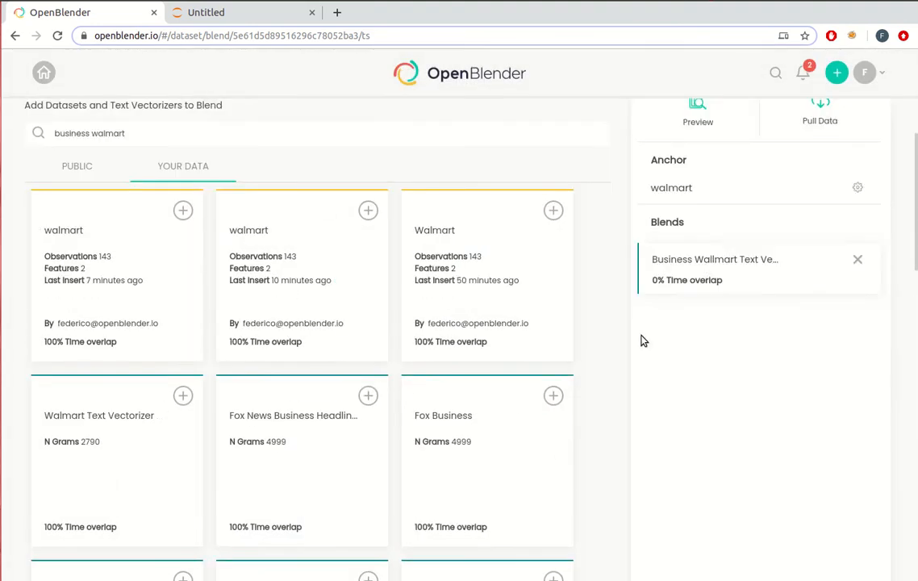
Generate the blend's Python pull code and paste it, including the API token, into the empty cell of the Untitled Jupyter notebook
{"action": "scroll", "coordinate": [643, 340], "scroll_direction": "up", "scroll_amount": 3}
{"action": "left_click", "coordinate": [821, 246]}
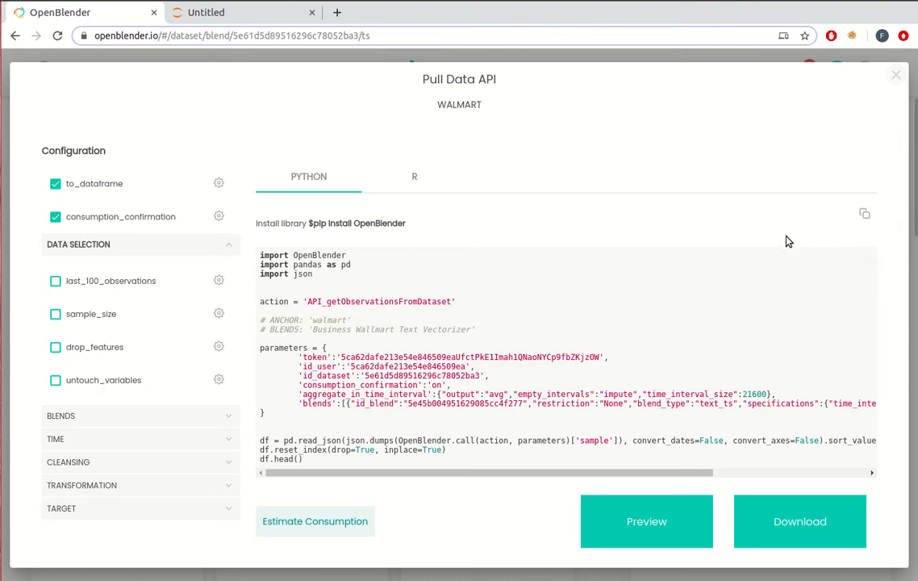
{"action": "left_click", "coordinate": [211, 12]}
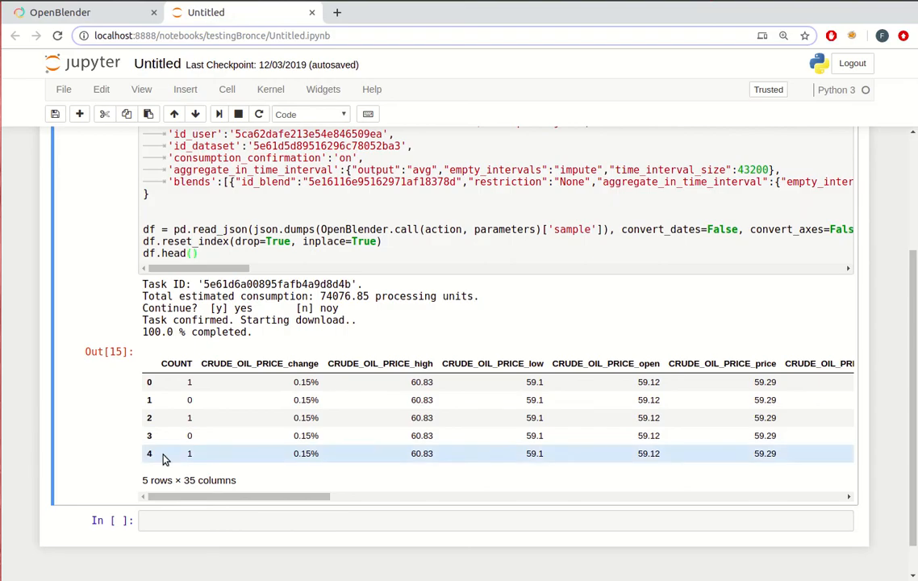
{"action": "left_click", "coordinate": [214, 522]}
{"action": "key", "text": "ctrl+v"}
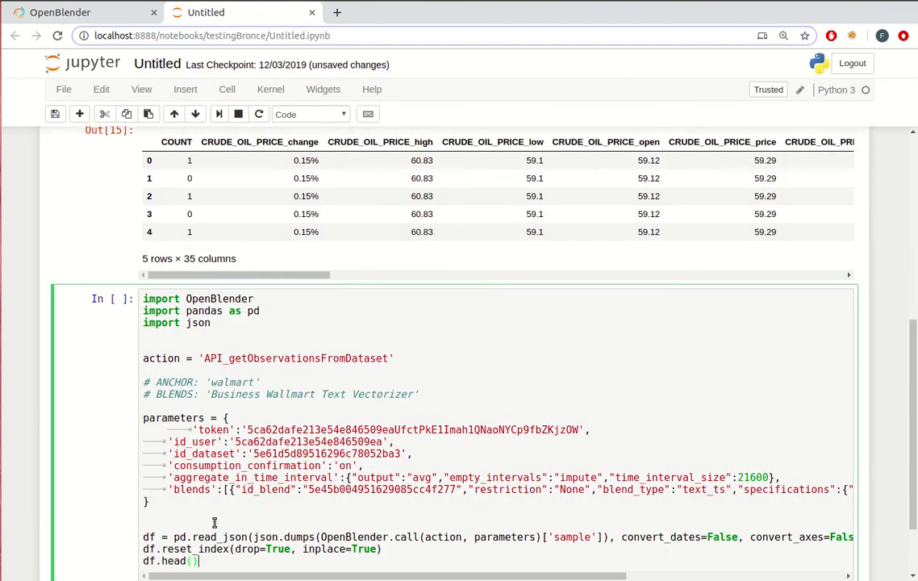
Run the pasted cell and answer "y" to the consumption confirmation to download the blended data
{"action": "key", "text": "shift+Return"}
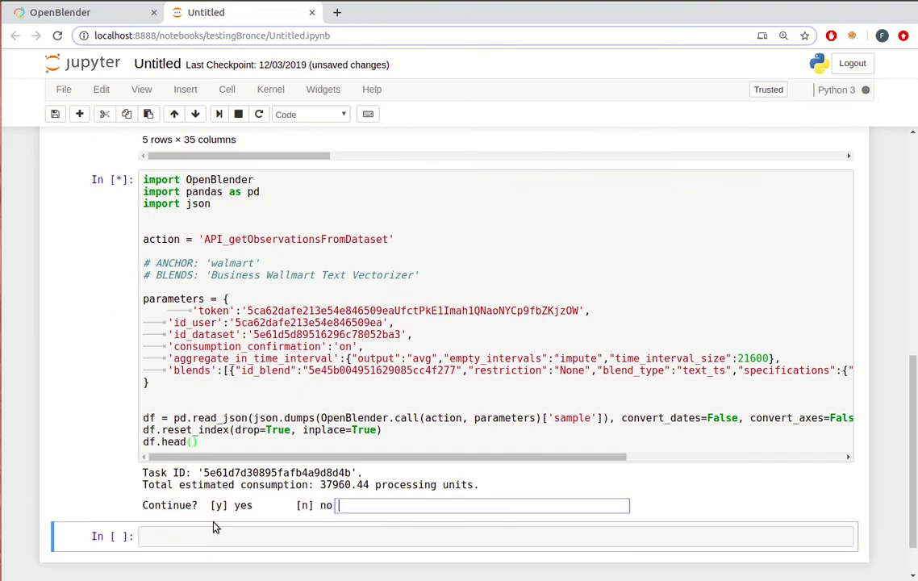
{"action": "type", "text": "y"}
{"action": "key", "text": "Return"}
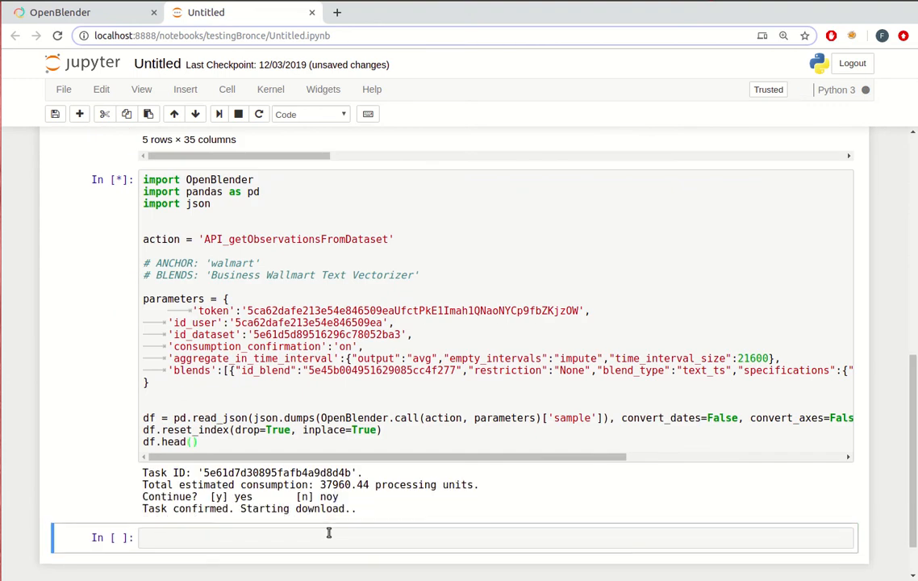
Examine the last columns of the output dataframe, highlighting the zuckerberg and zume n-gram names
{"action": "left_click_drag", "start_coordinate": [242, 452], "coordinate": [788, 410]}
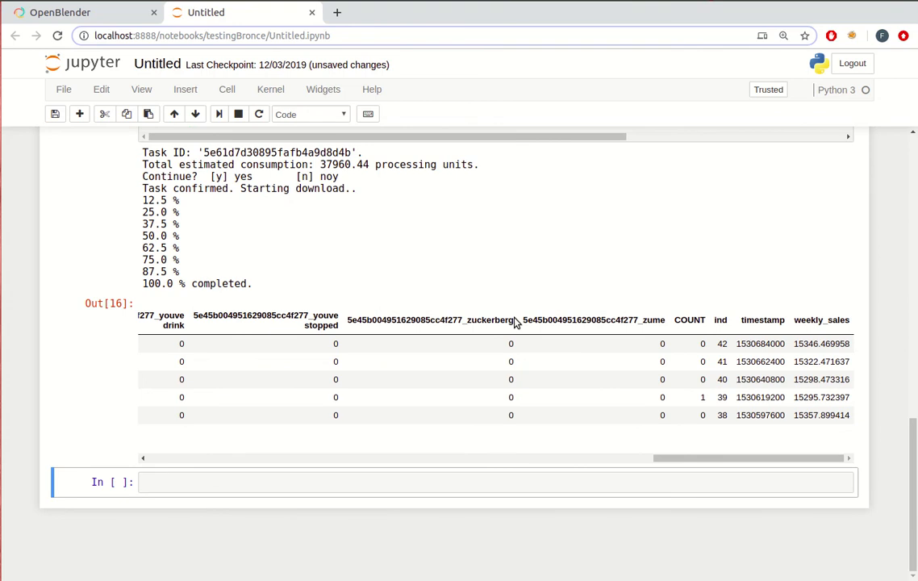
{"action": "left_click_drag", "start_coordinate": [515, 323], "coordinate": [472, 334]}
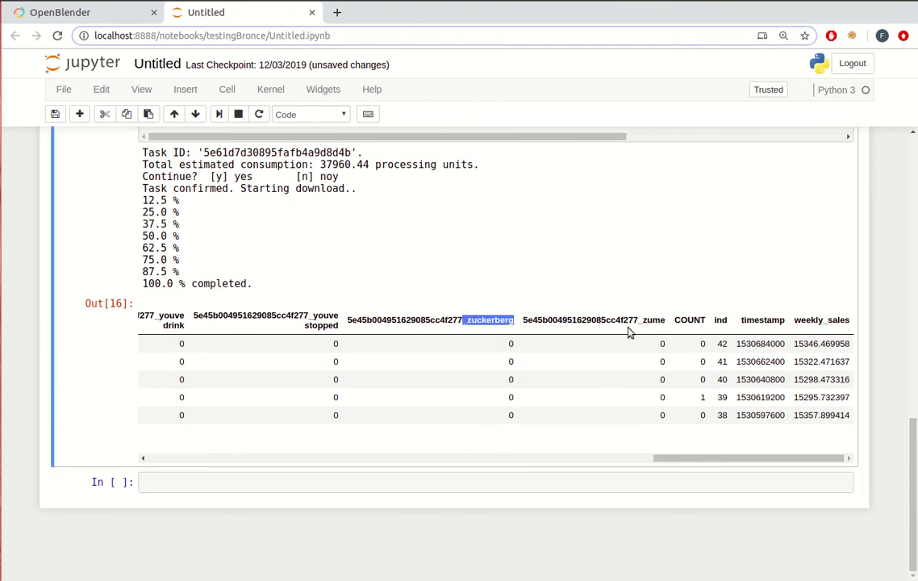
{"action": "left_click_drag", "start_coordinate": [665, 320], "coordinate": [650, 321]}
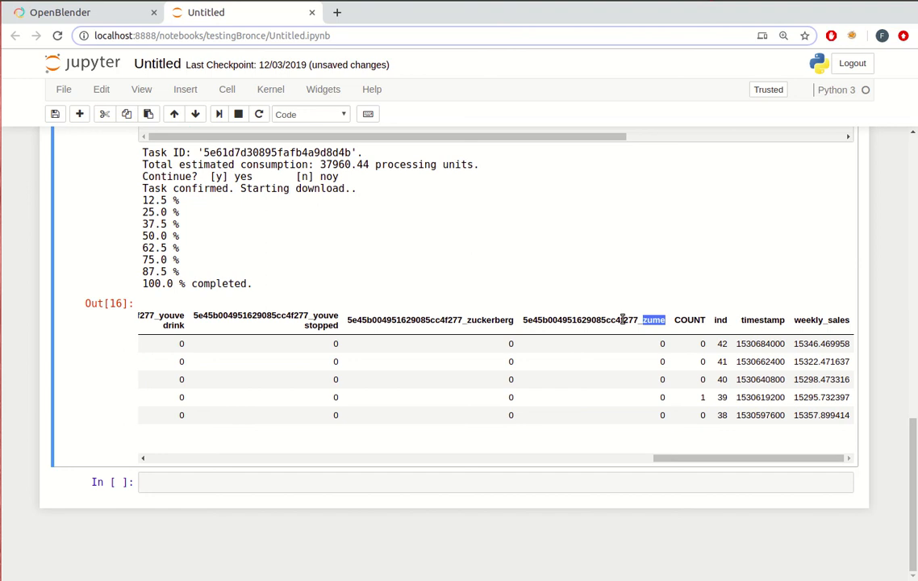